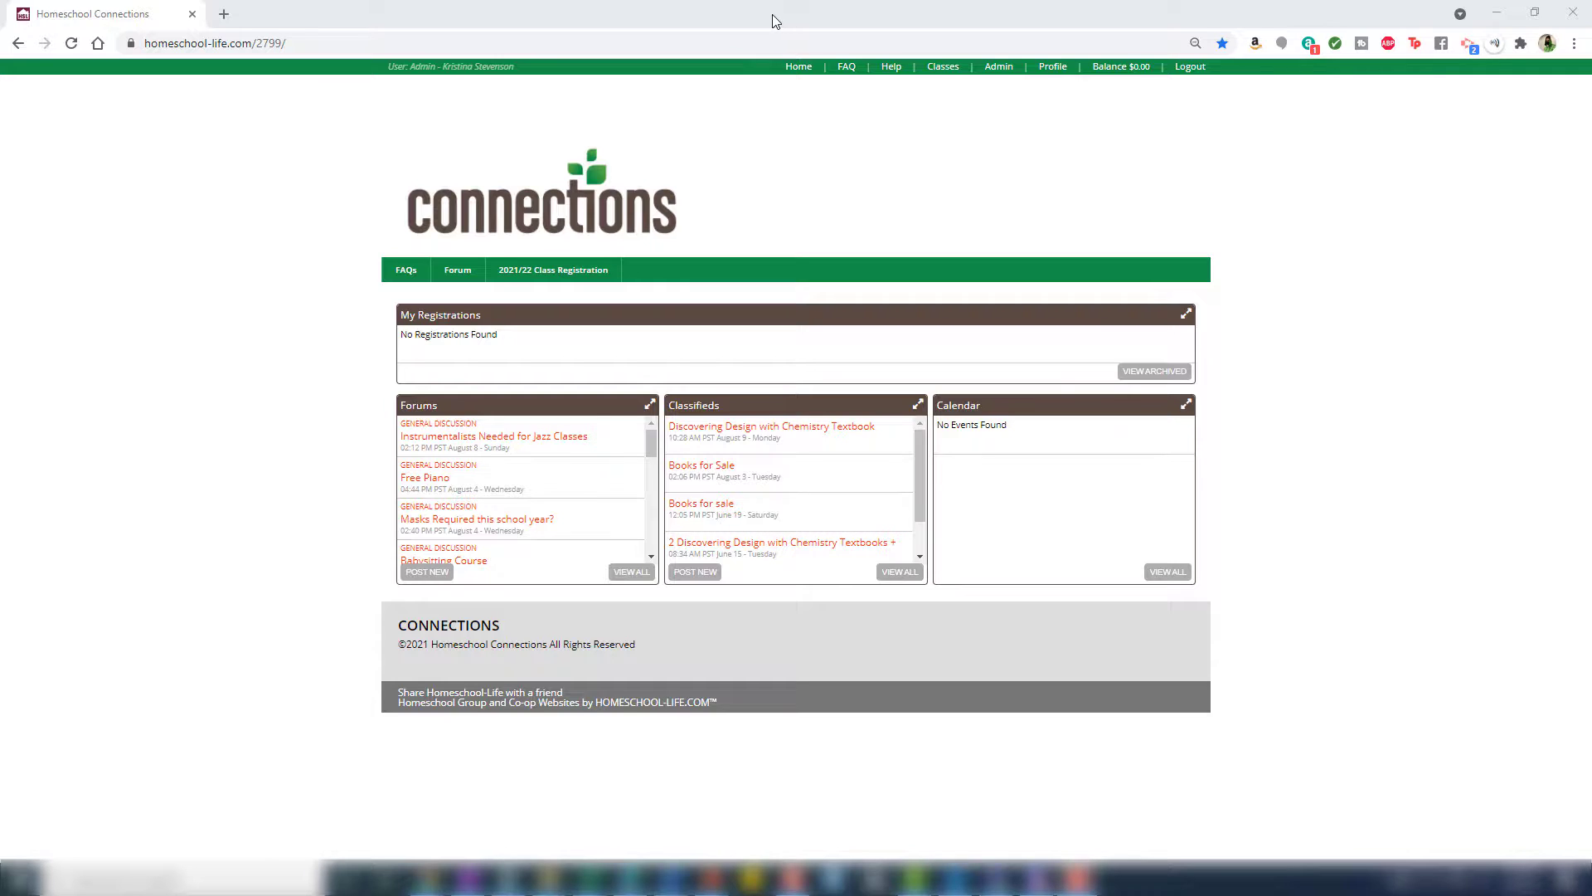
# Step: Arrange the class registration website and Microsoft Teams side by side, each filling half of the screen
pyautogui.moveTo(773, 13); pyautogui.dragTo(1591, 373)
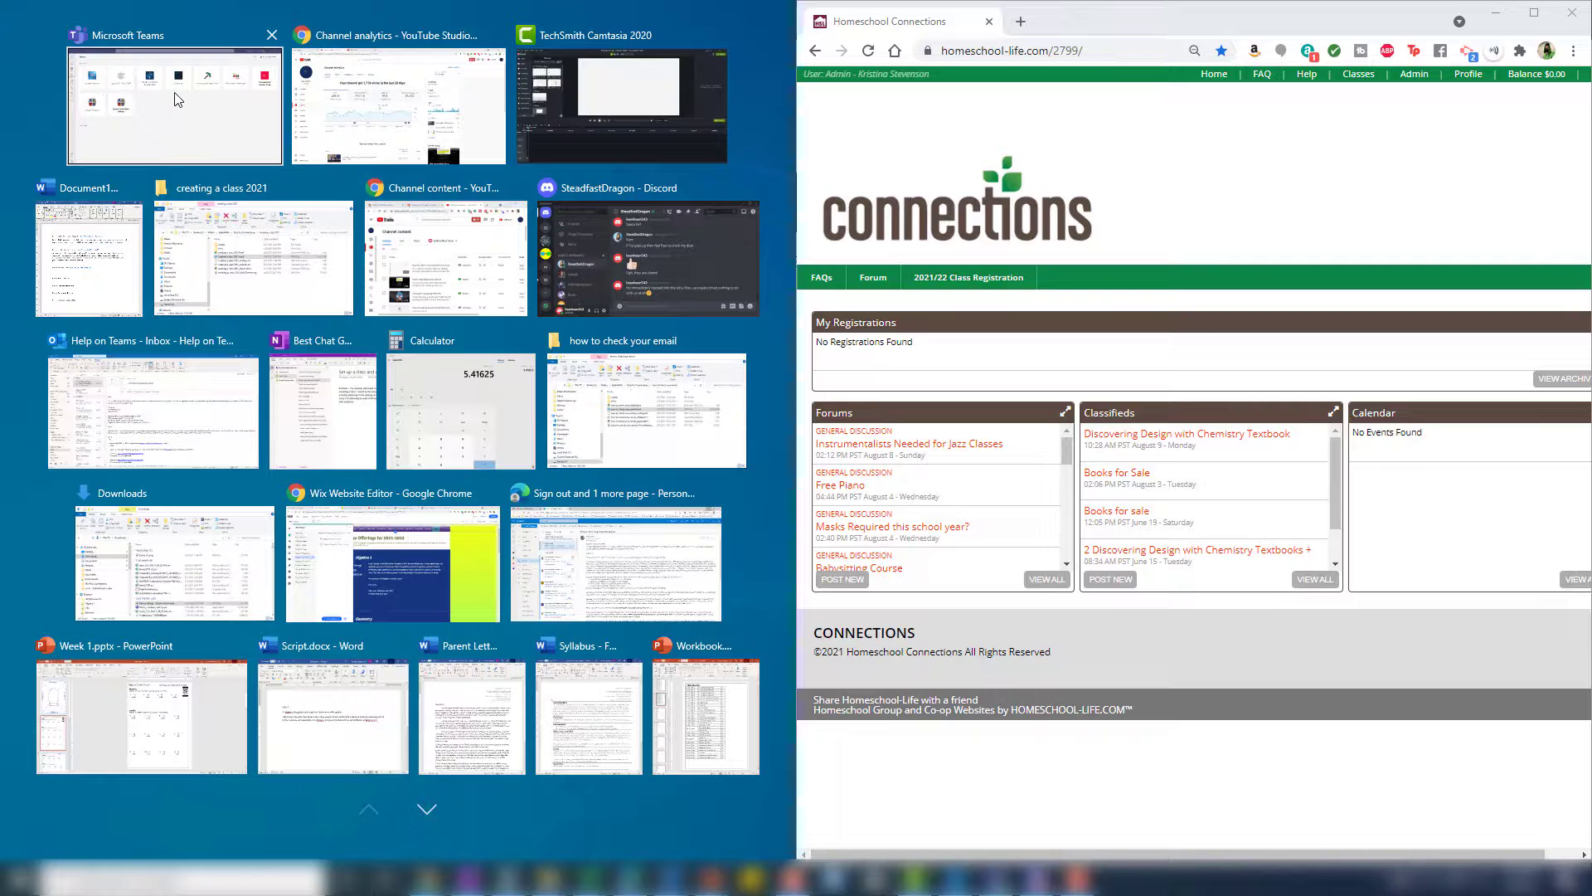
pyautogui.click(174, 116)
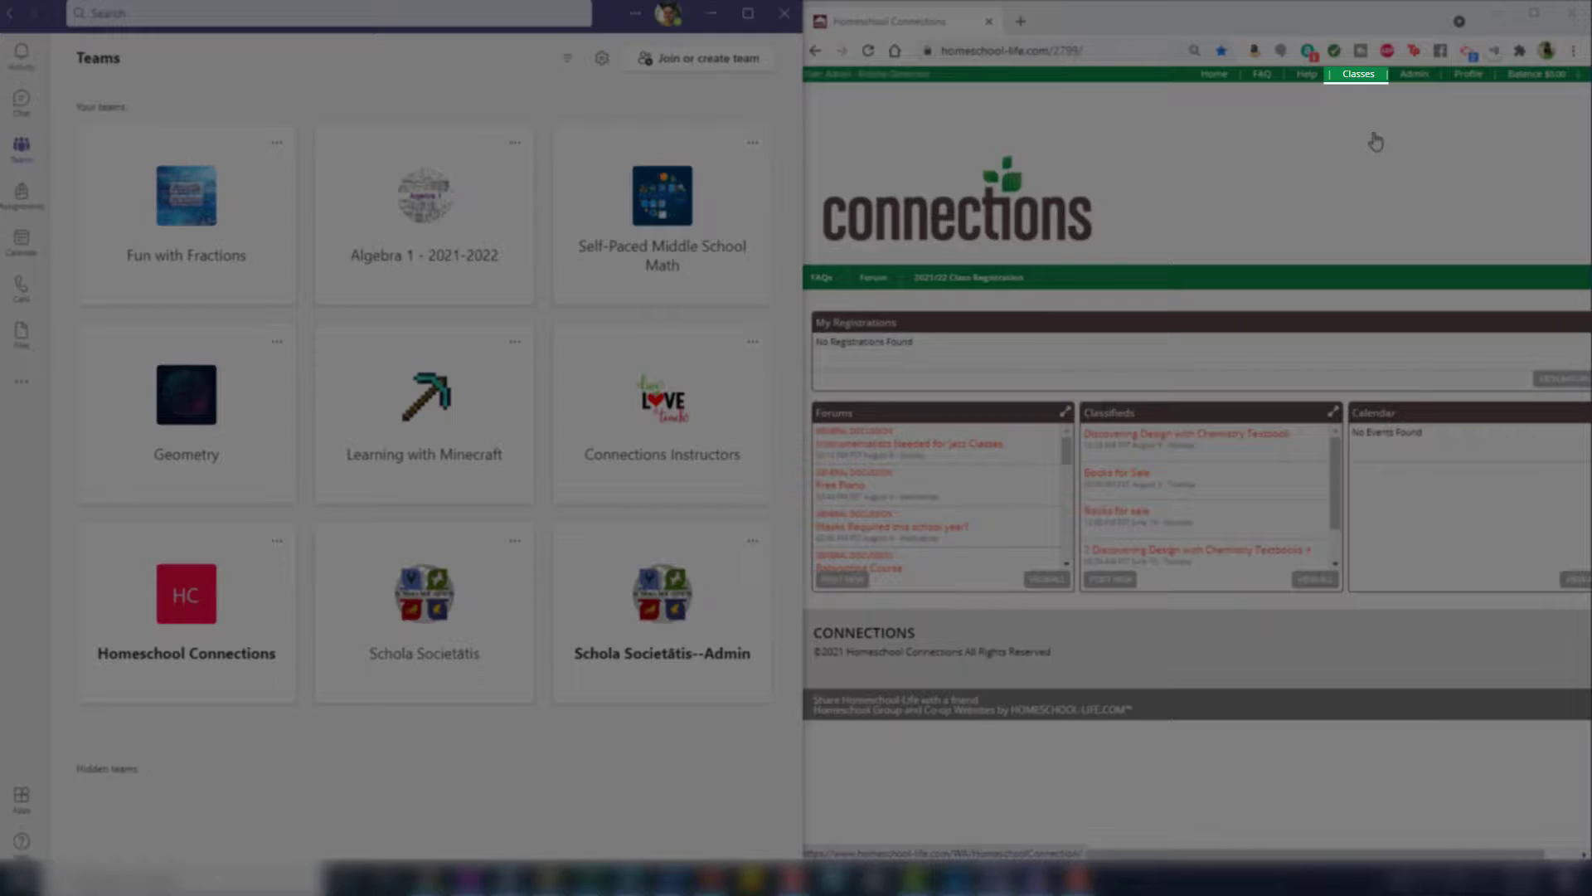
# Step: Show the class roster of the future class Learning with Minecraft on the homeschool website
pyautogui.click(1363, 81)
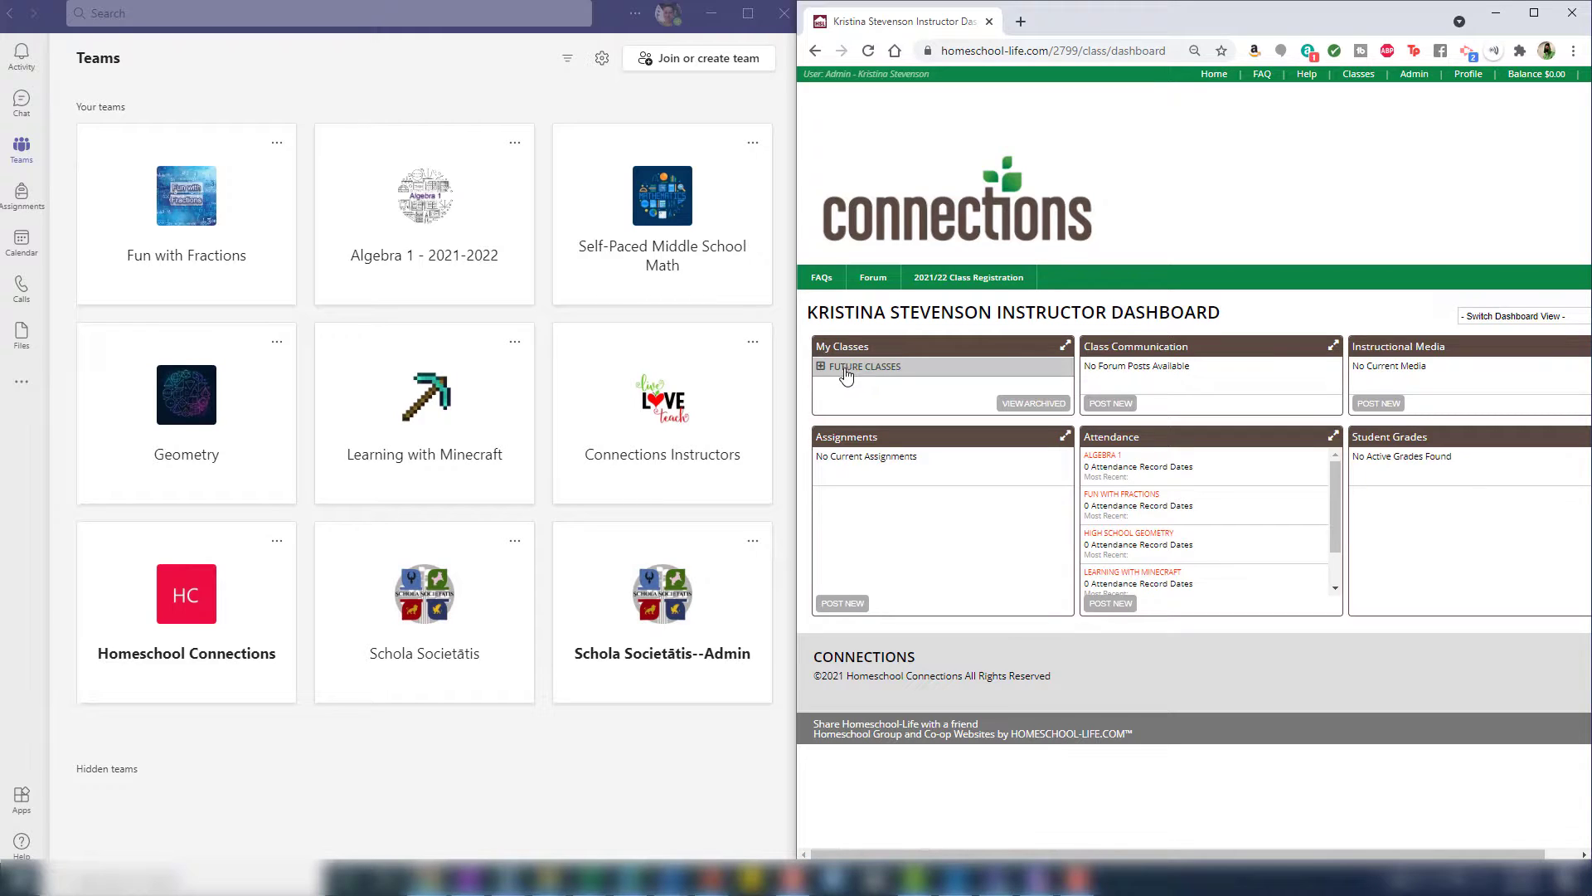
pyautogui.click(822, 368)
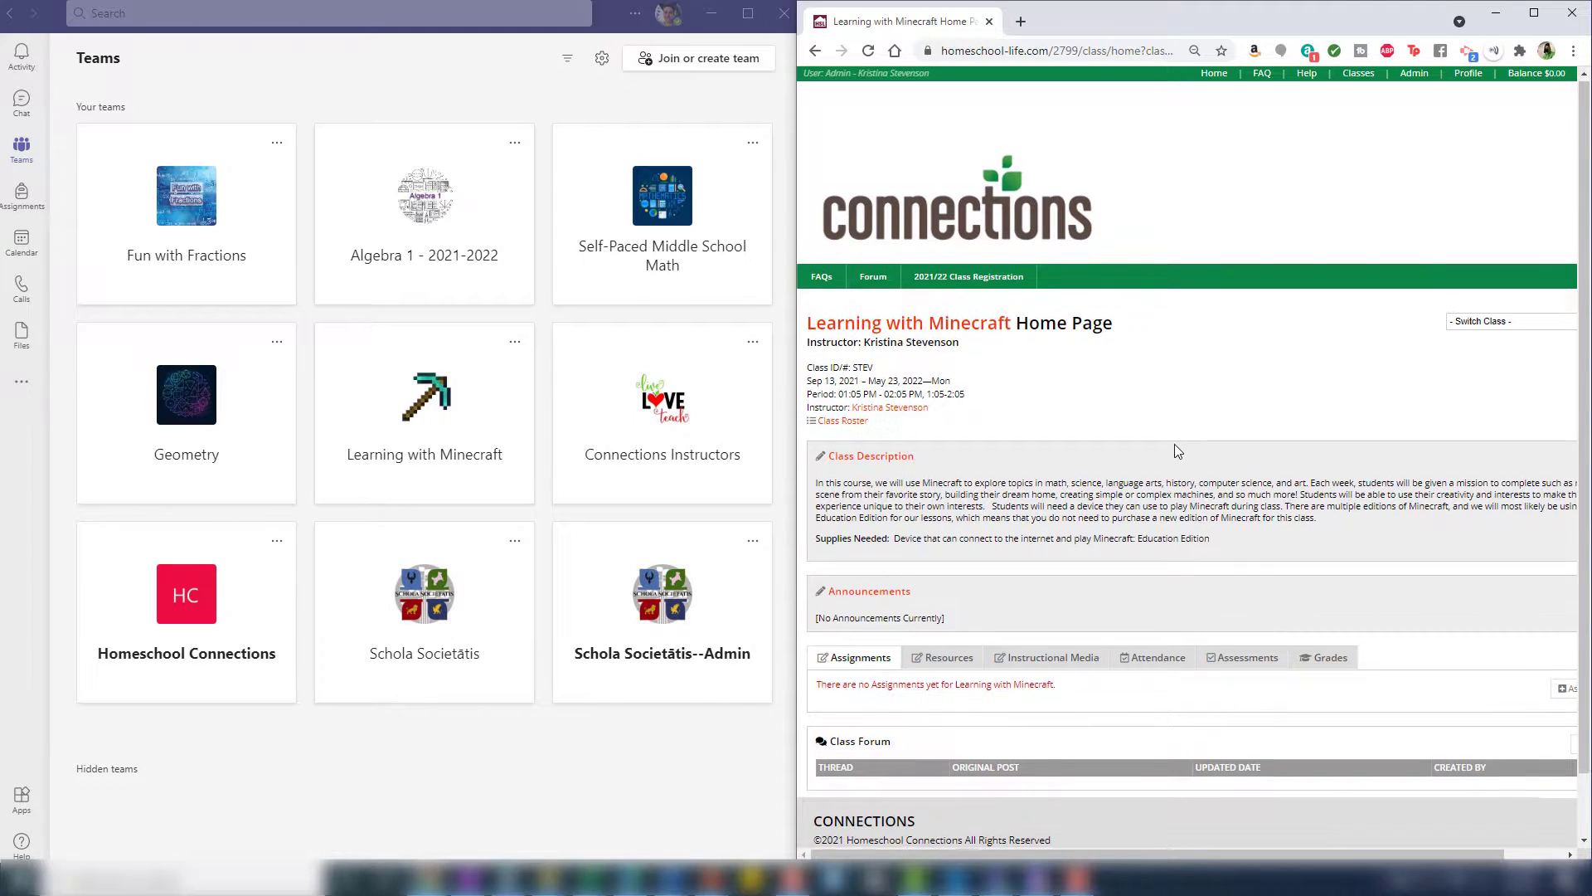
pyautogui.scroll(-1, 1174, 445)
pyautogui.scroll(1, 1171, 451)
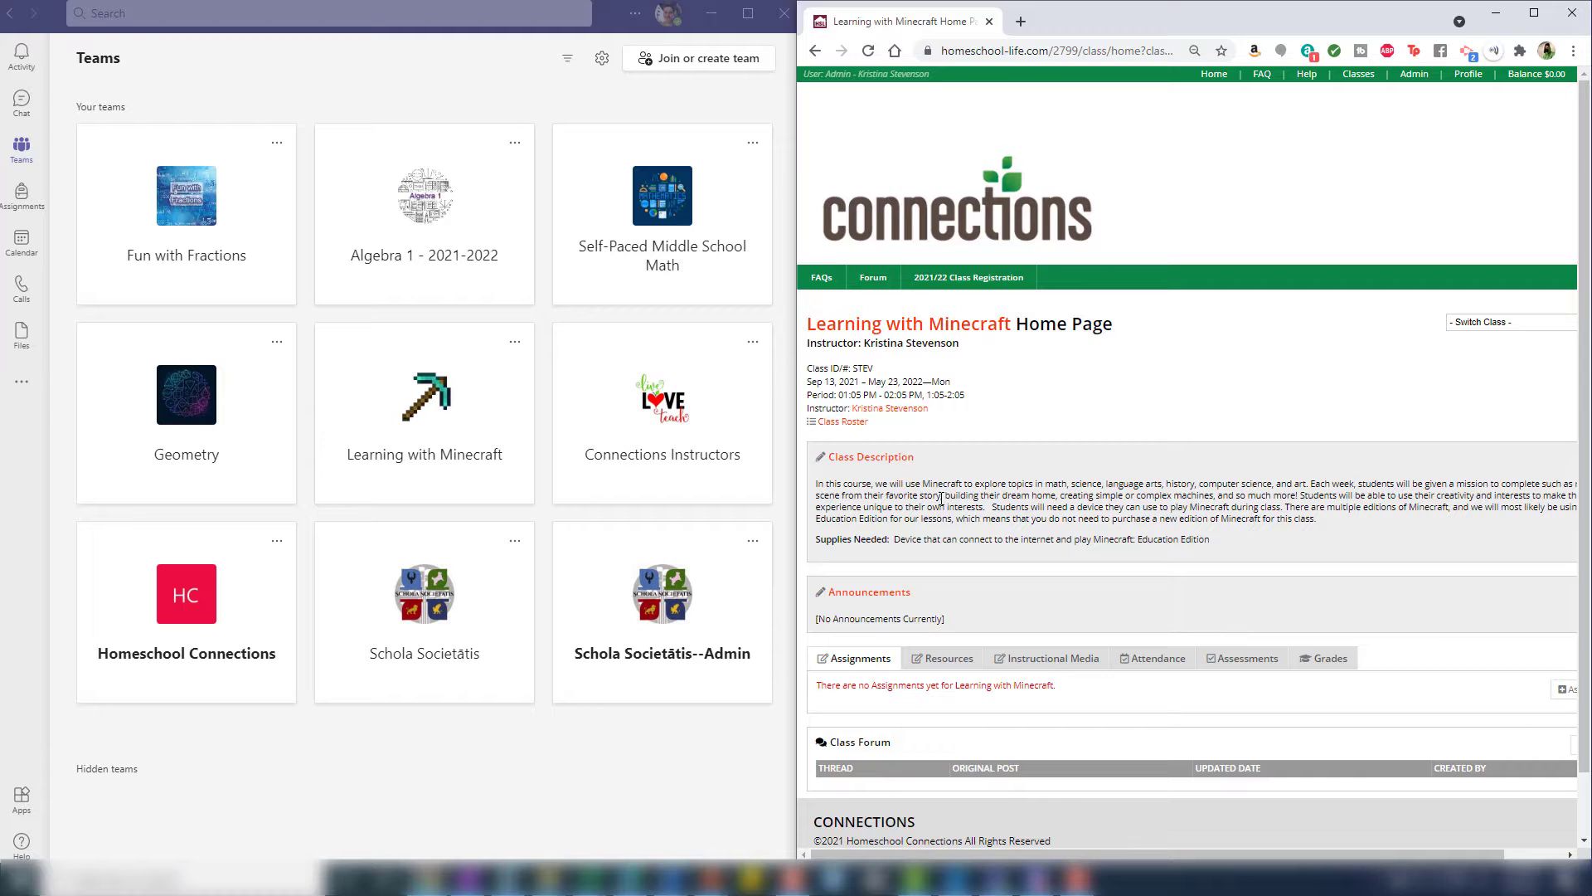
pyautogui.click(844, 423)
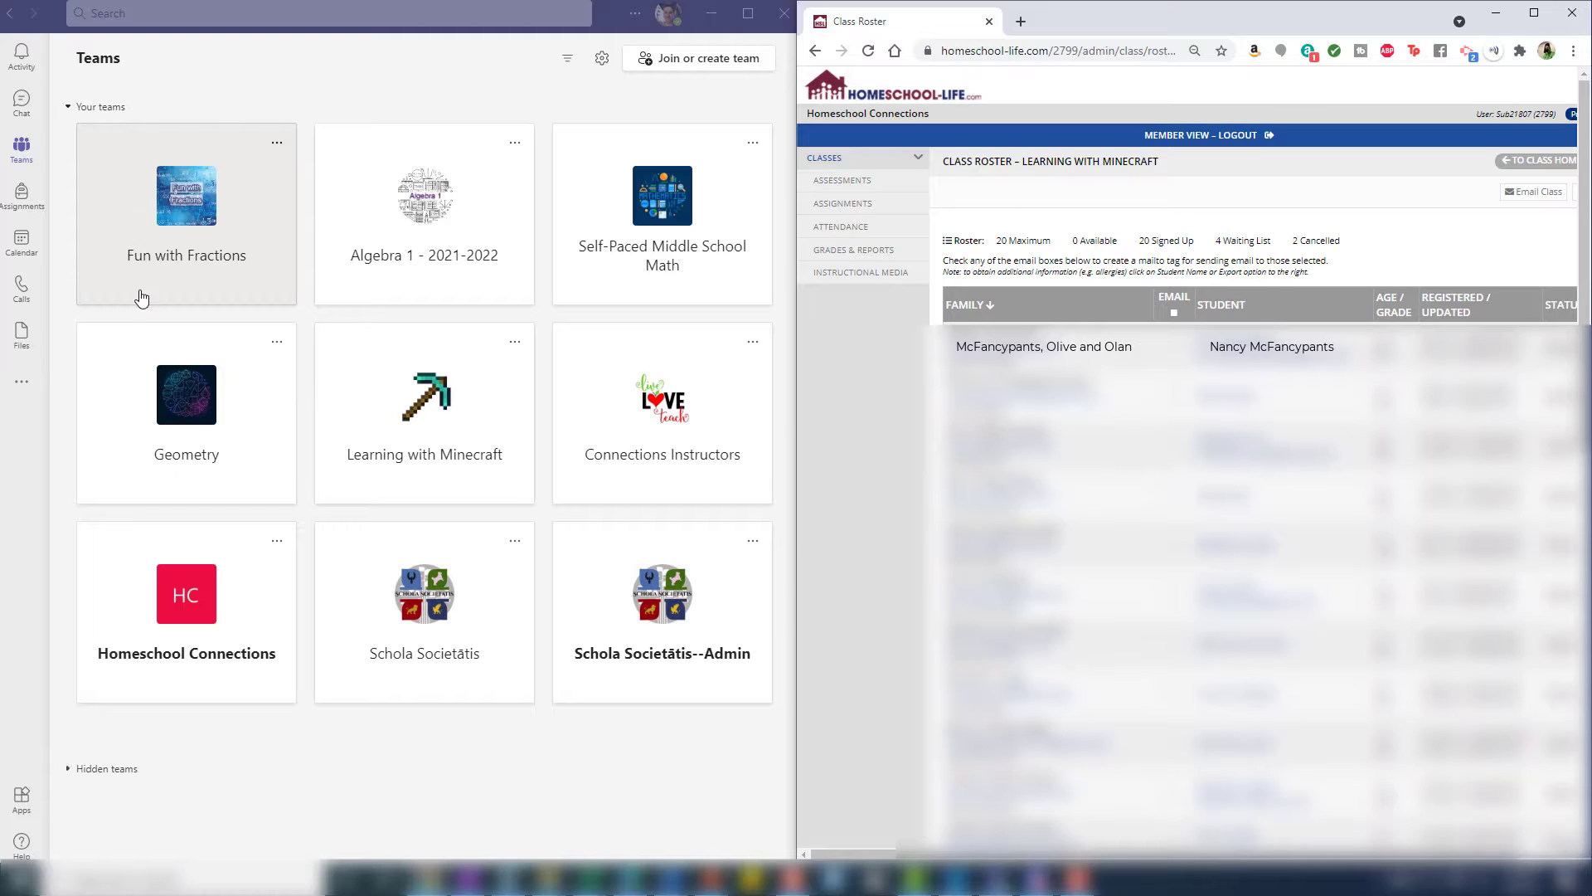
# Step: Switch to Teams and start adding members to the Learning with Minecraft team
pyautogui.click(394, 434)
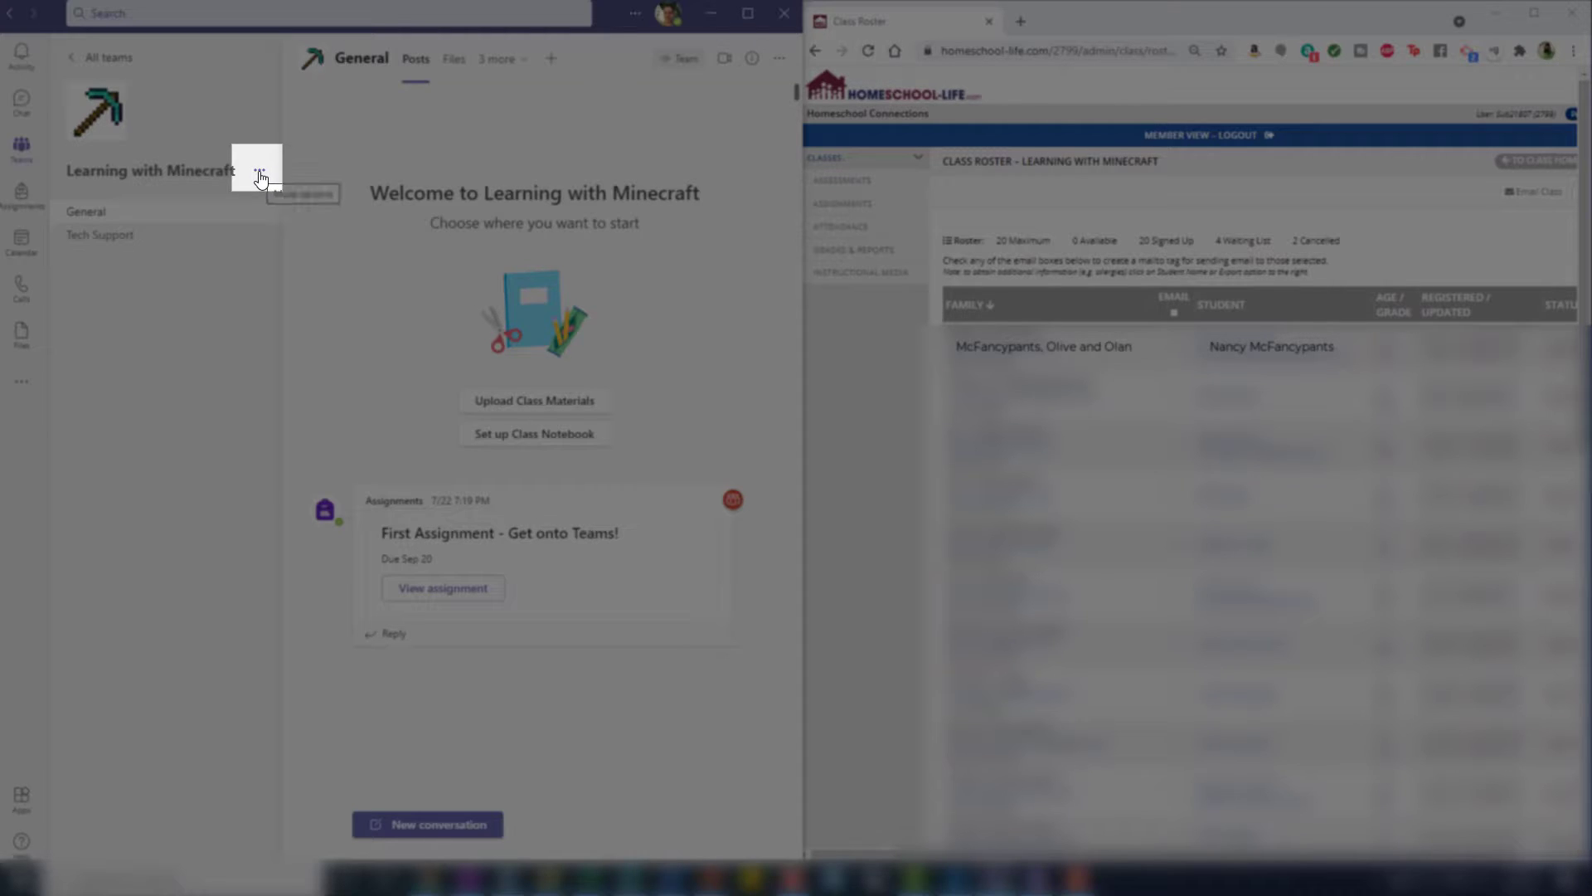
pyautogui.click(260, 178)
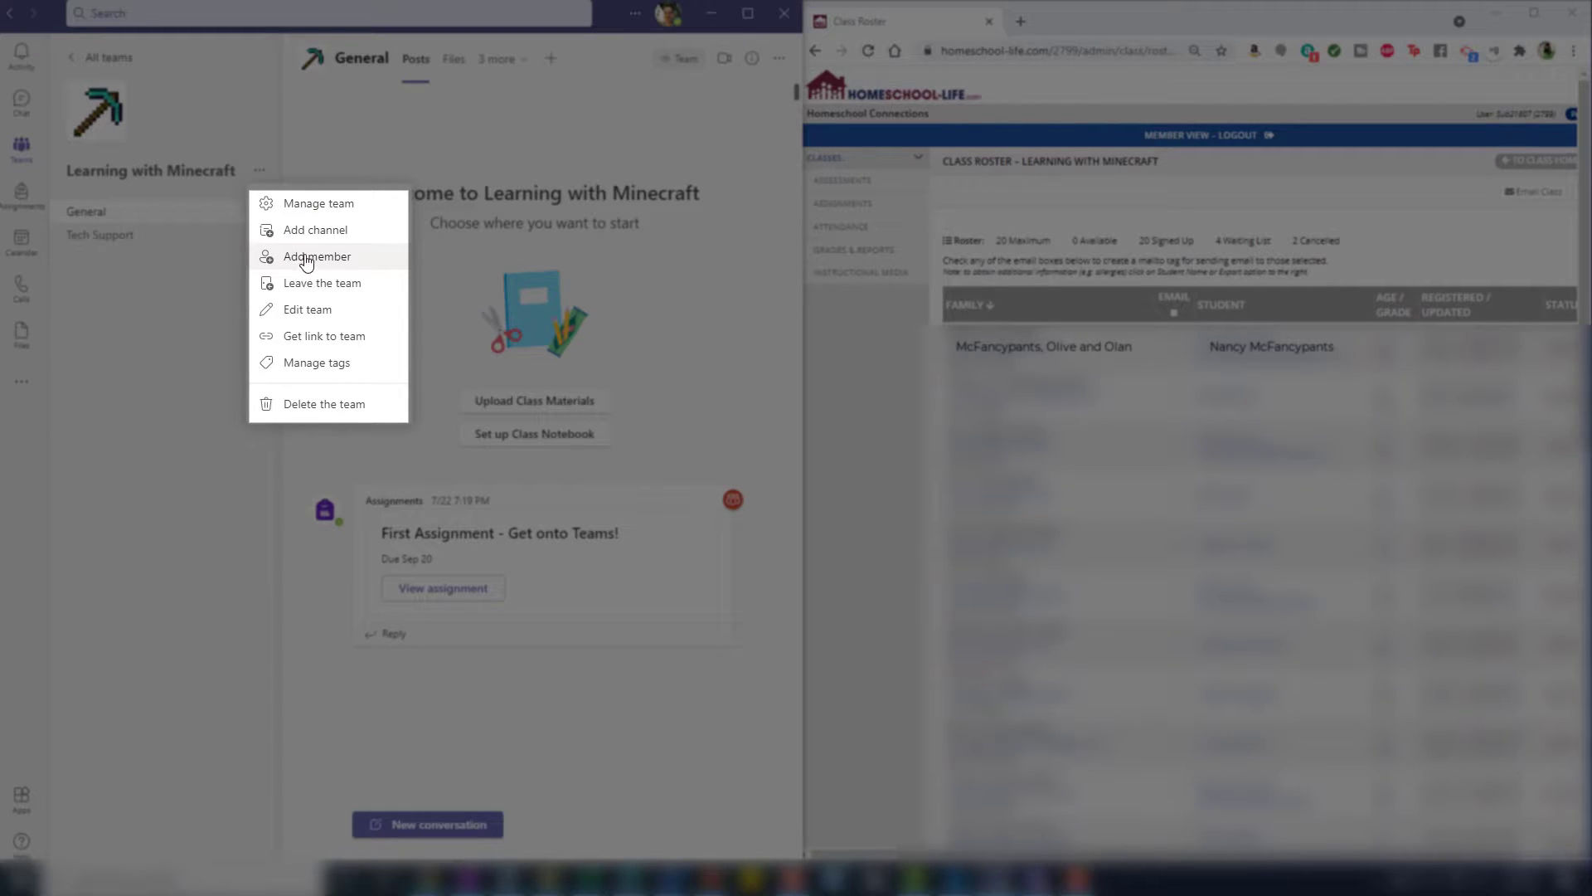
pyautogui.click(307, 258)
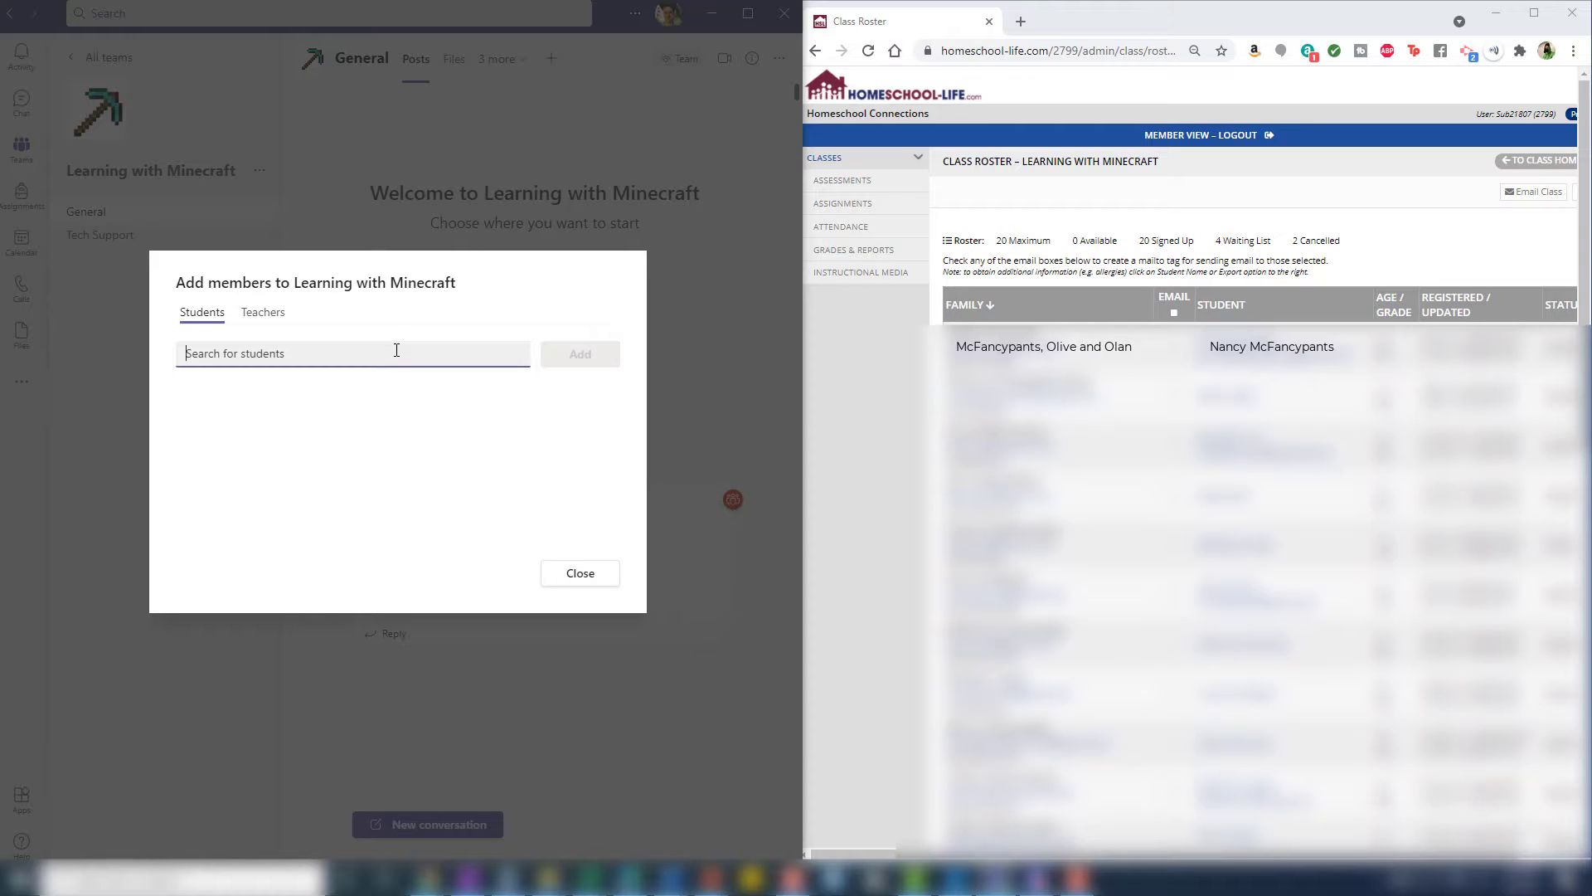
# Step: Search for the first four students from the roster by name and select each as a student to add
pyautogui.write('g')
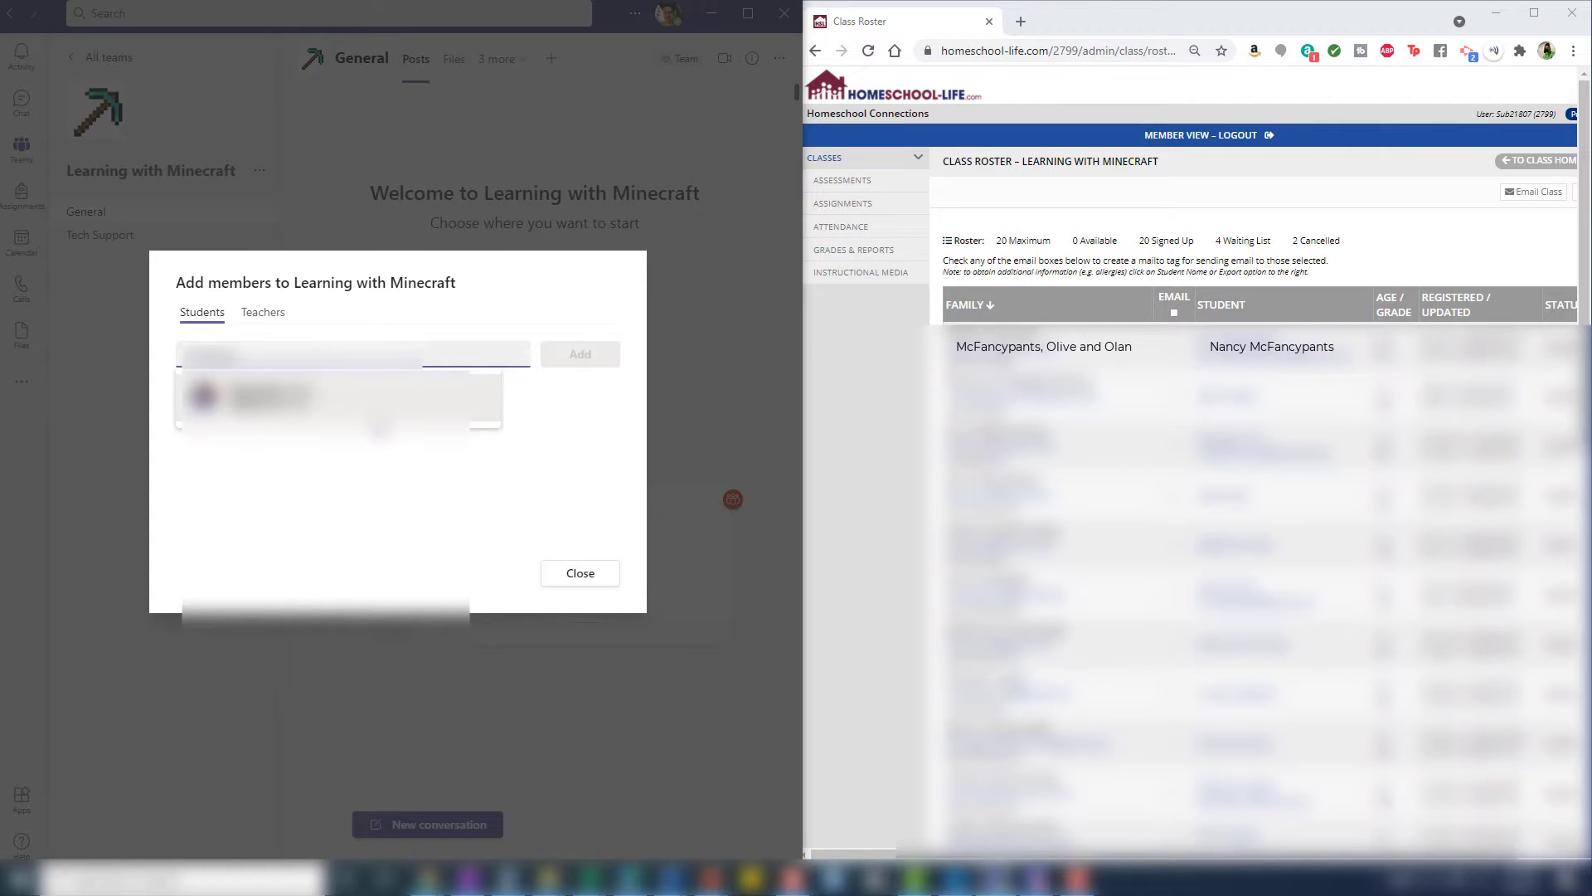
pyautogui.click(384, 399)
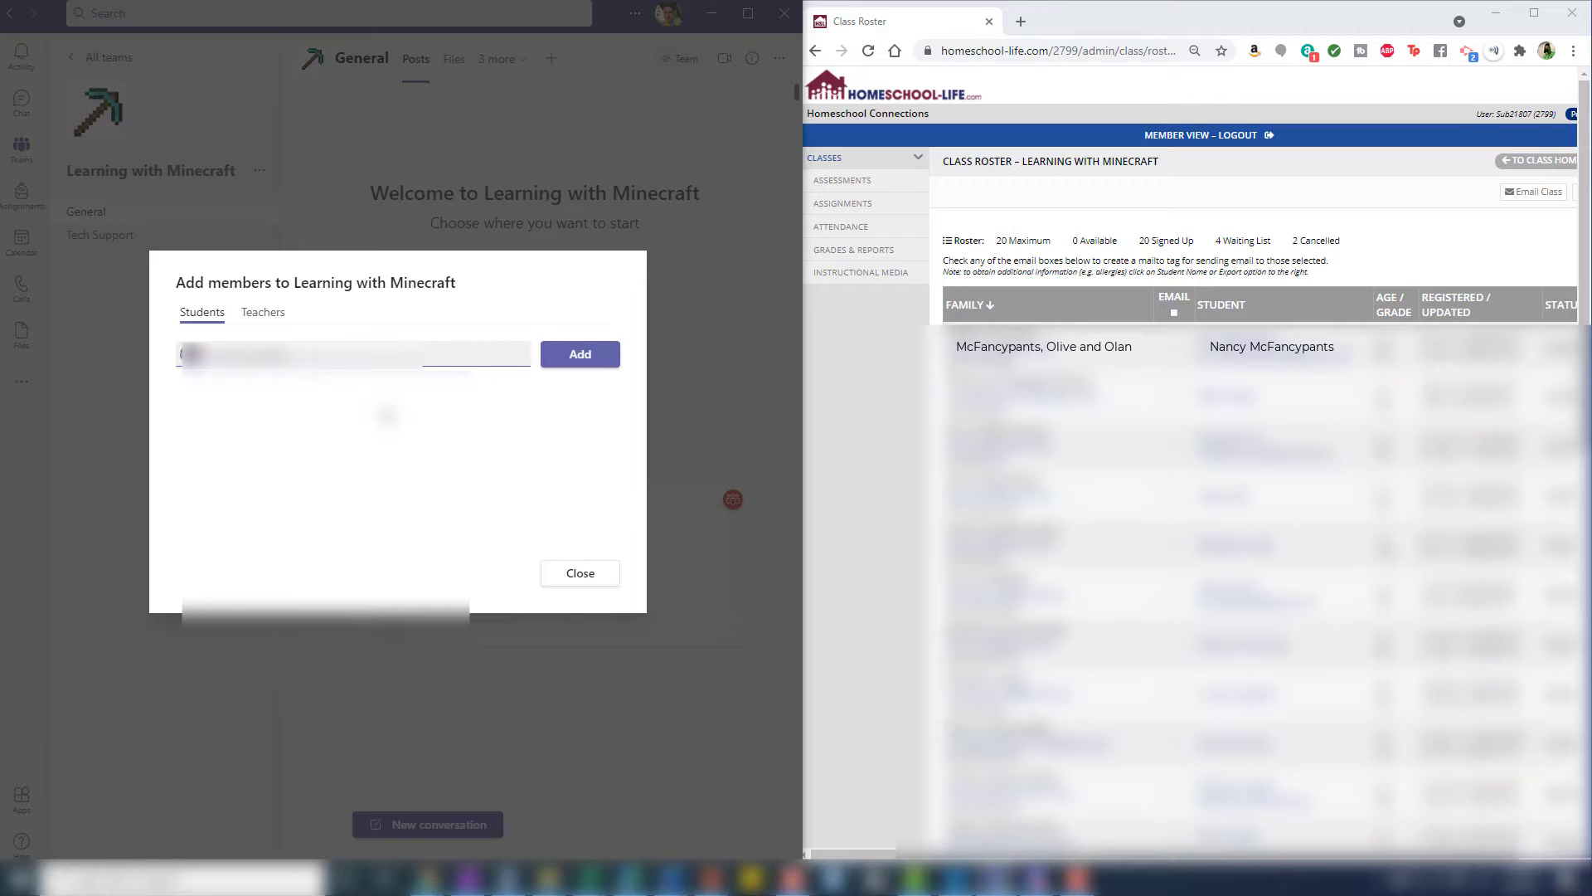
pyautogui.write('nan')
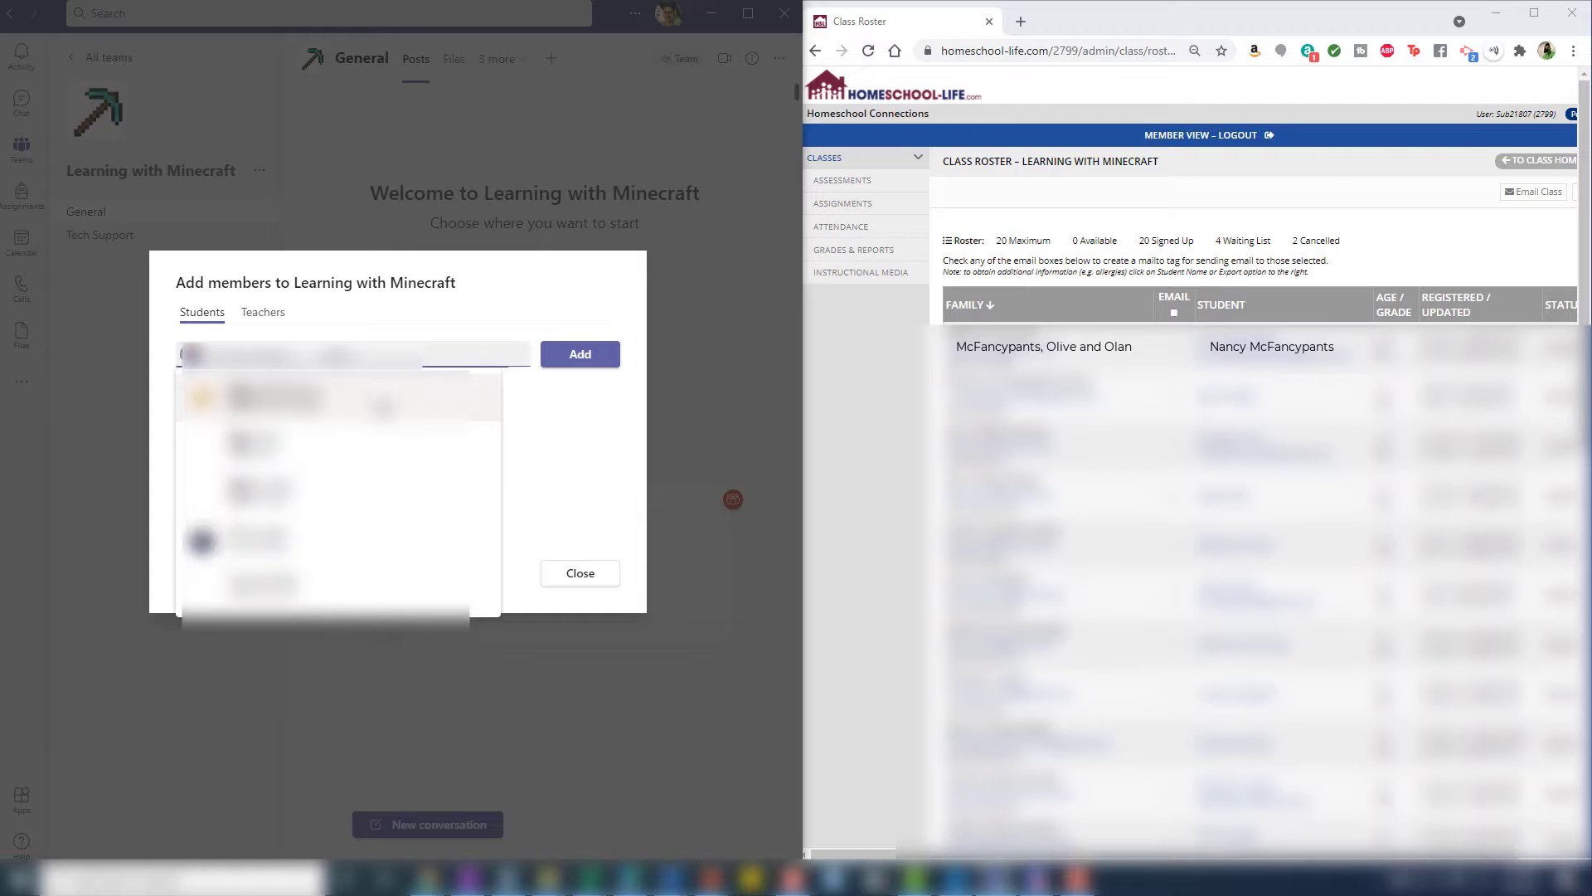
pyautogui.click(367, 415)
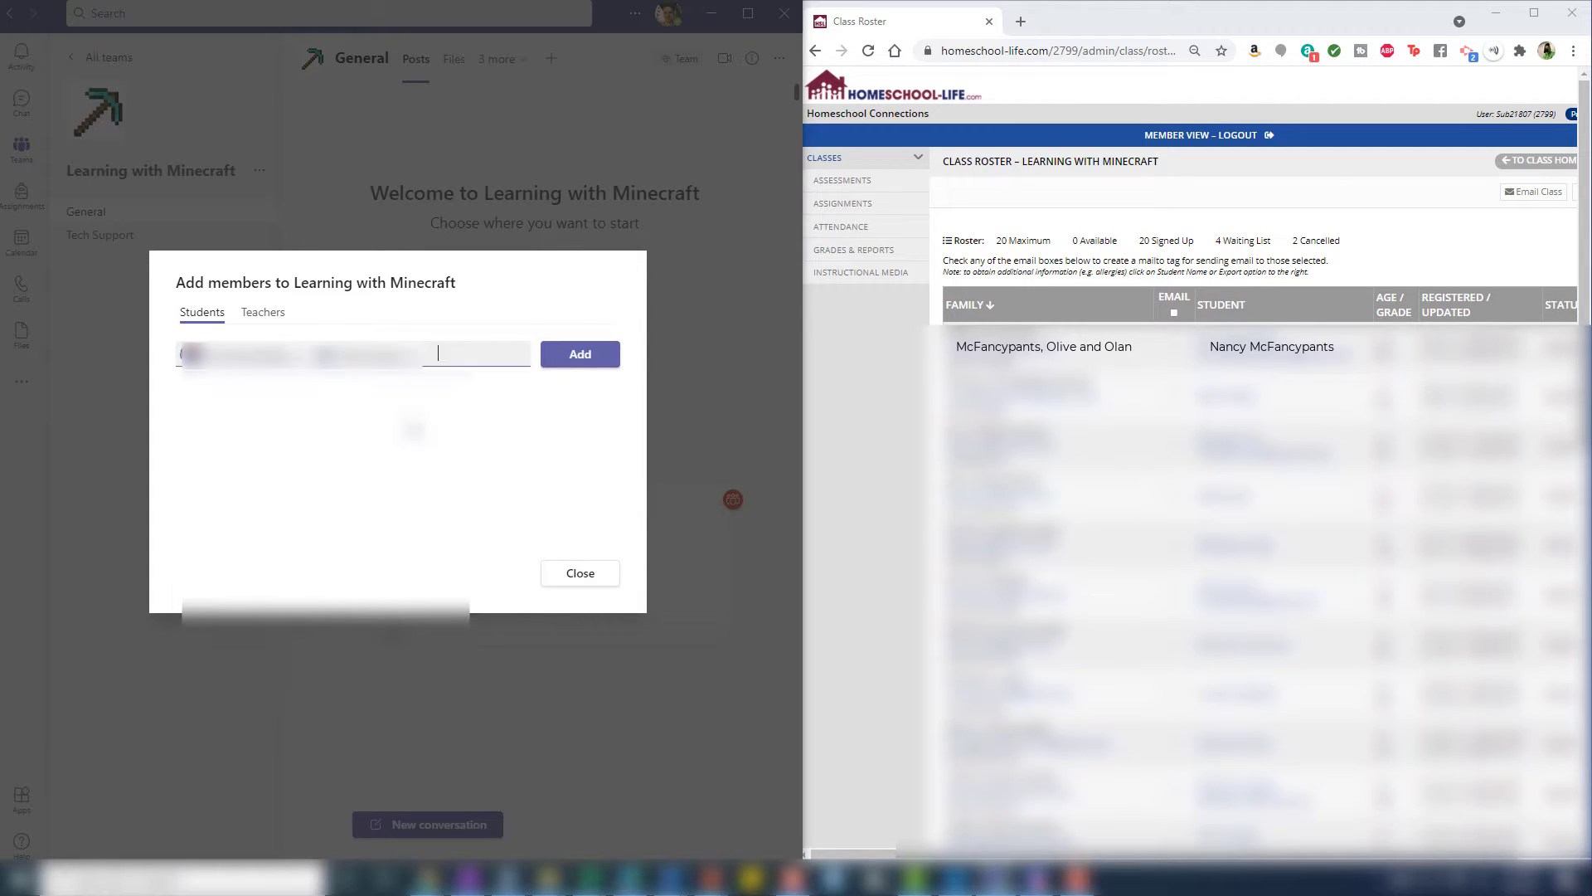
pyautogui.write('mari')
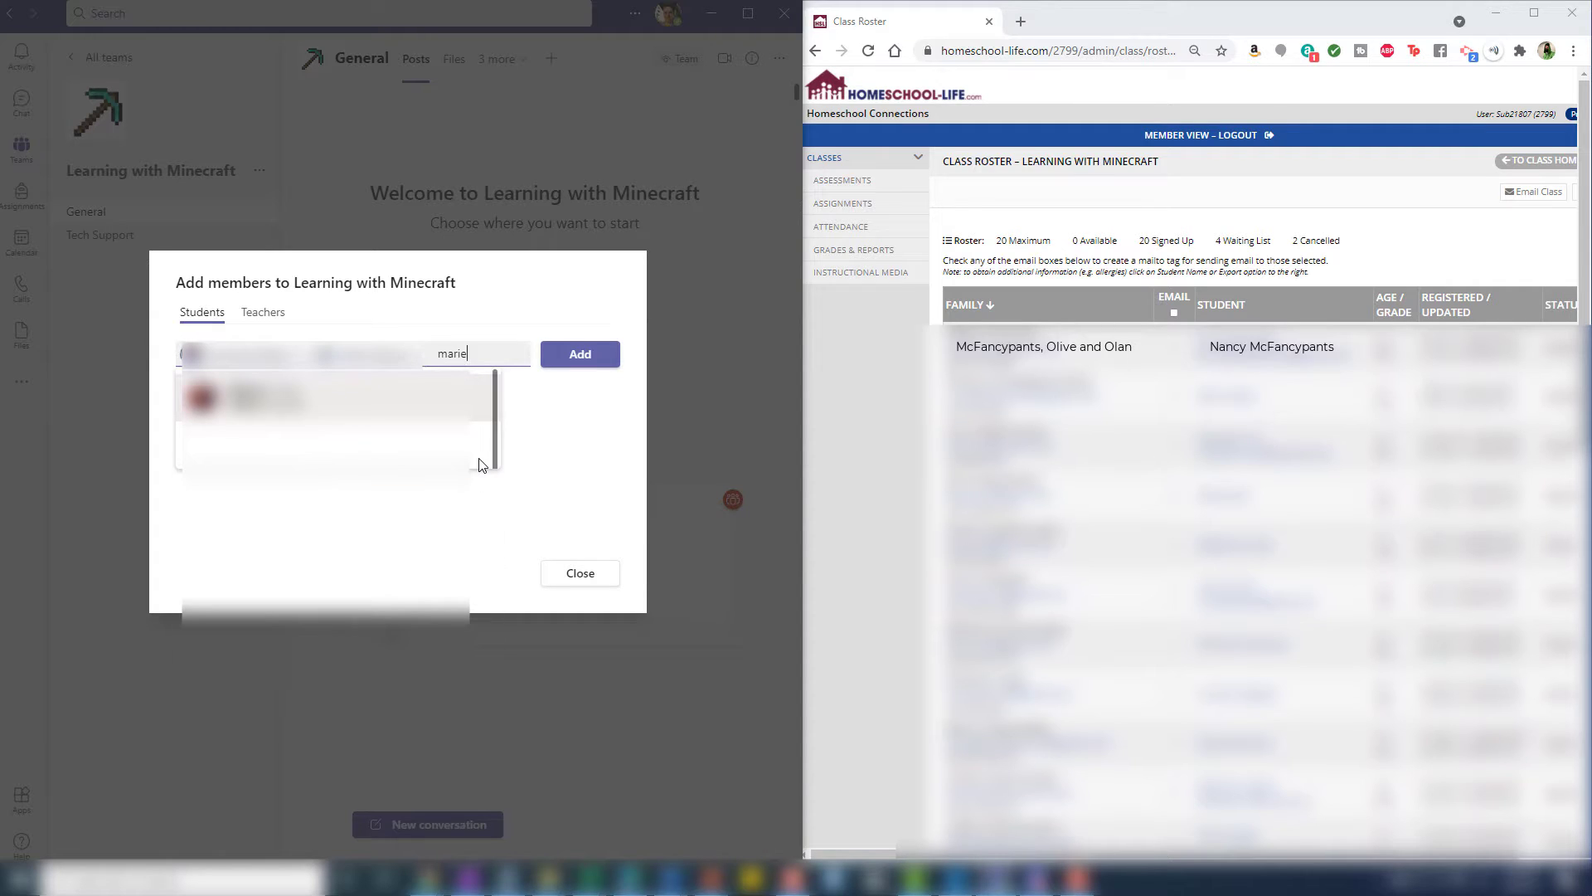
pyautogui.write('e')
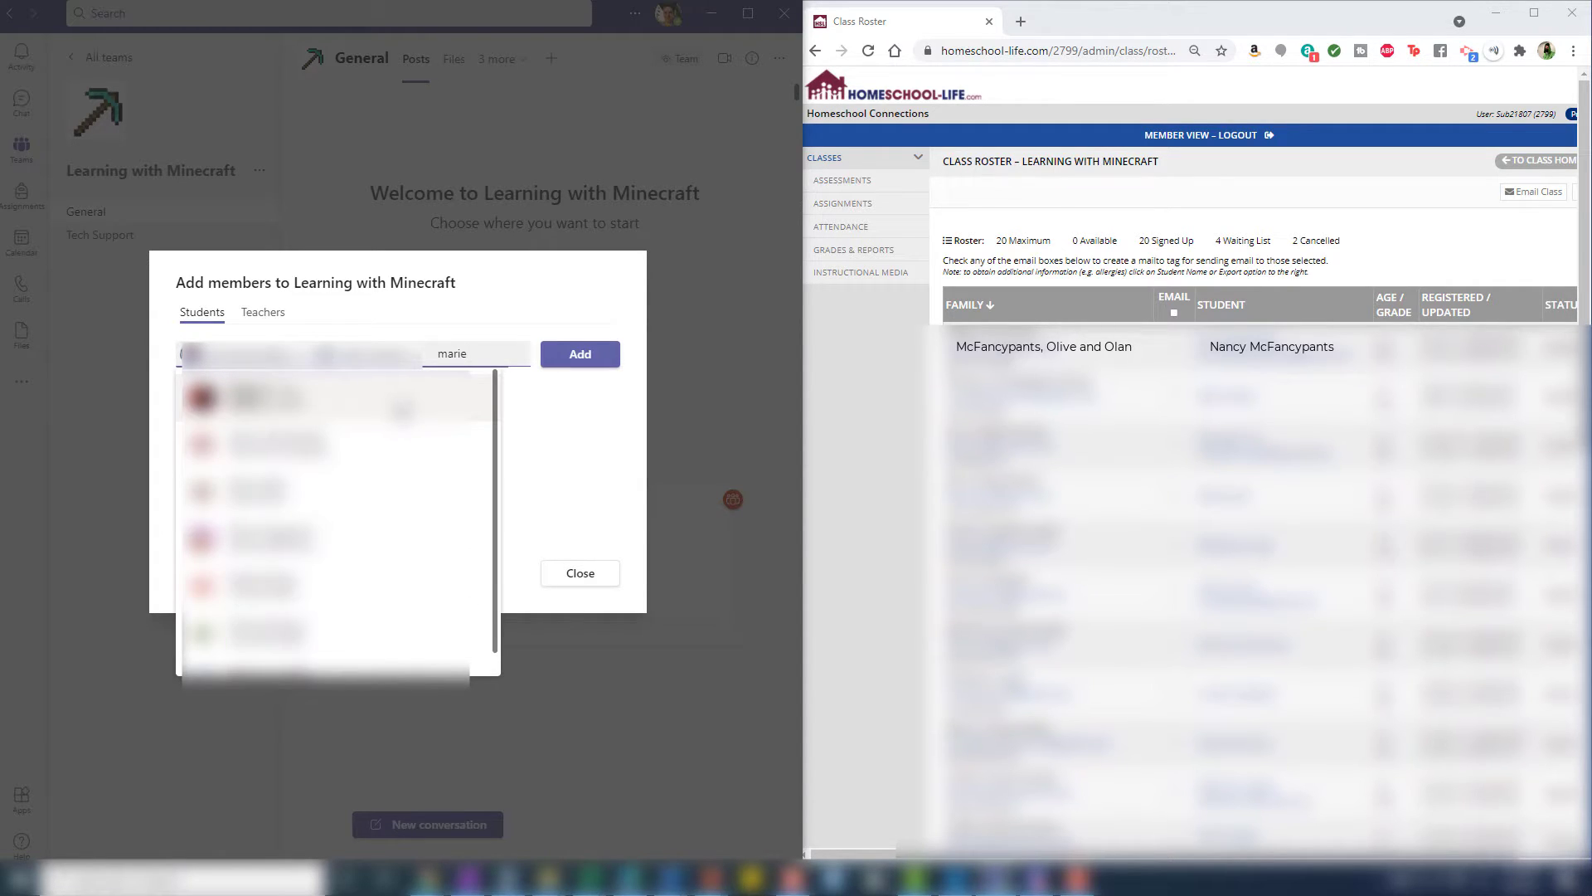
pyautogui.click(401, 408)
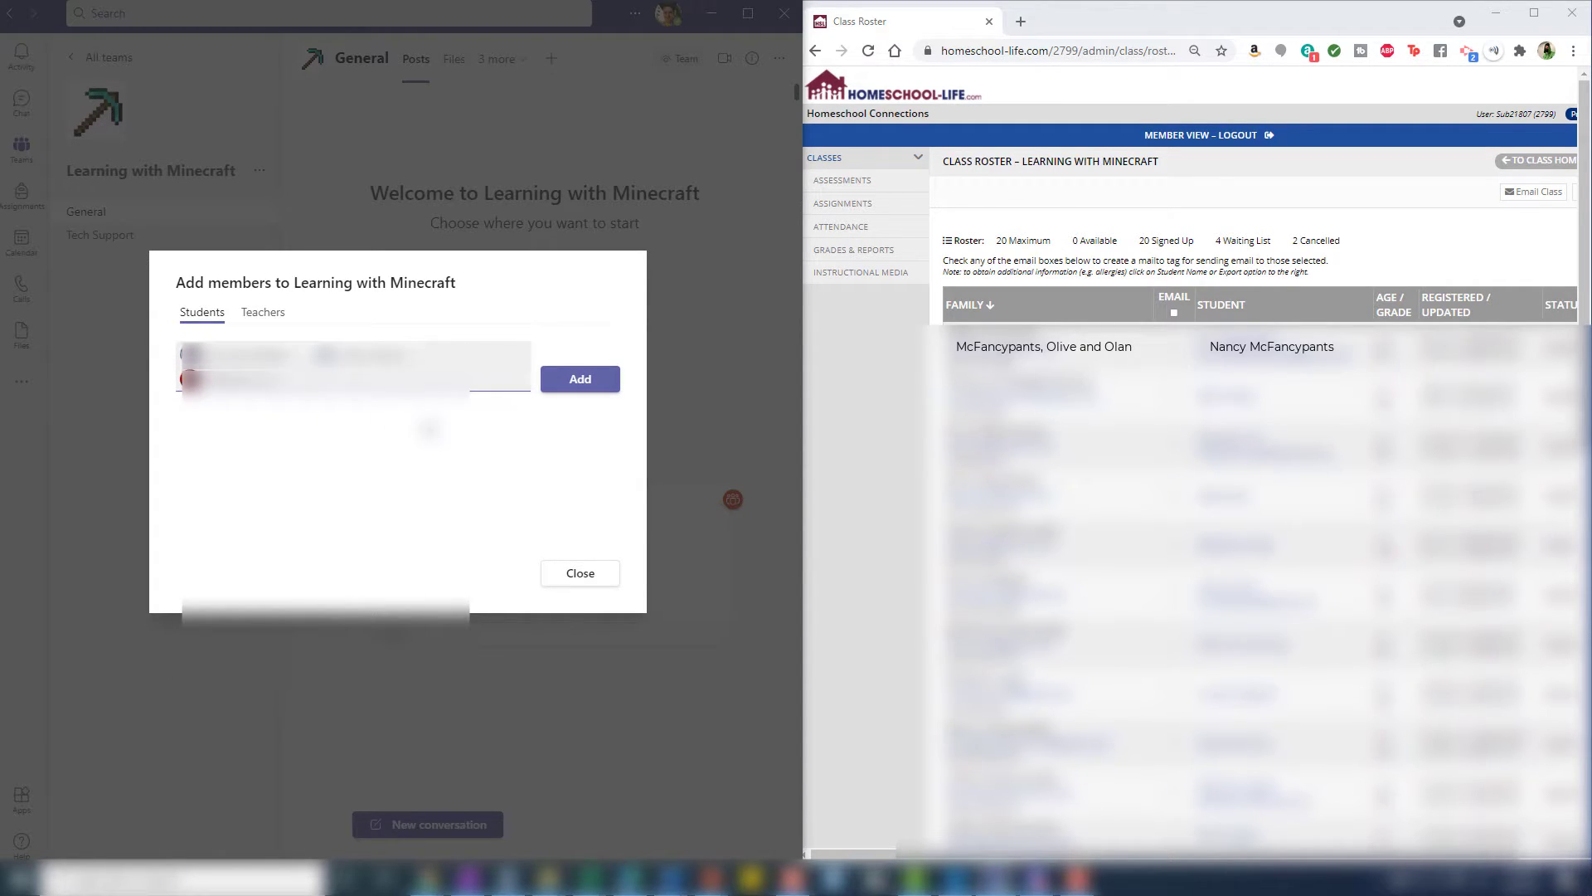
pyautogui.write('nancy')
pyautogui.click(413, 427)
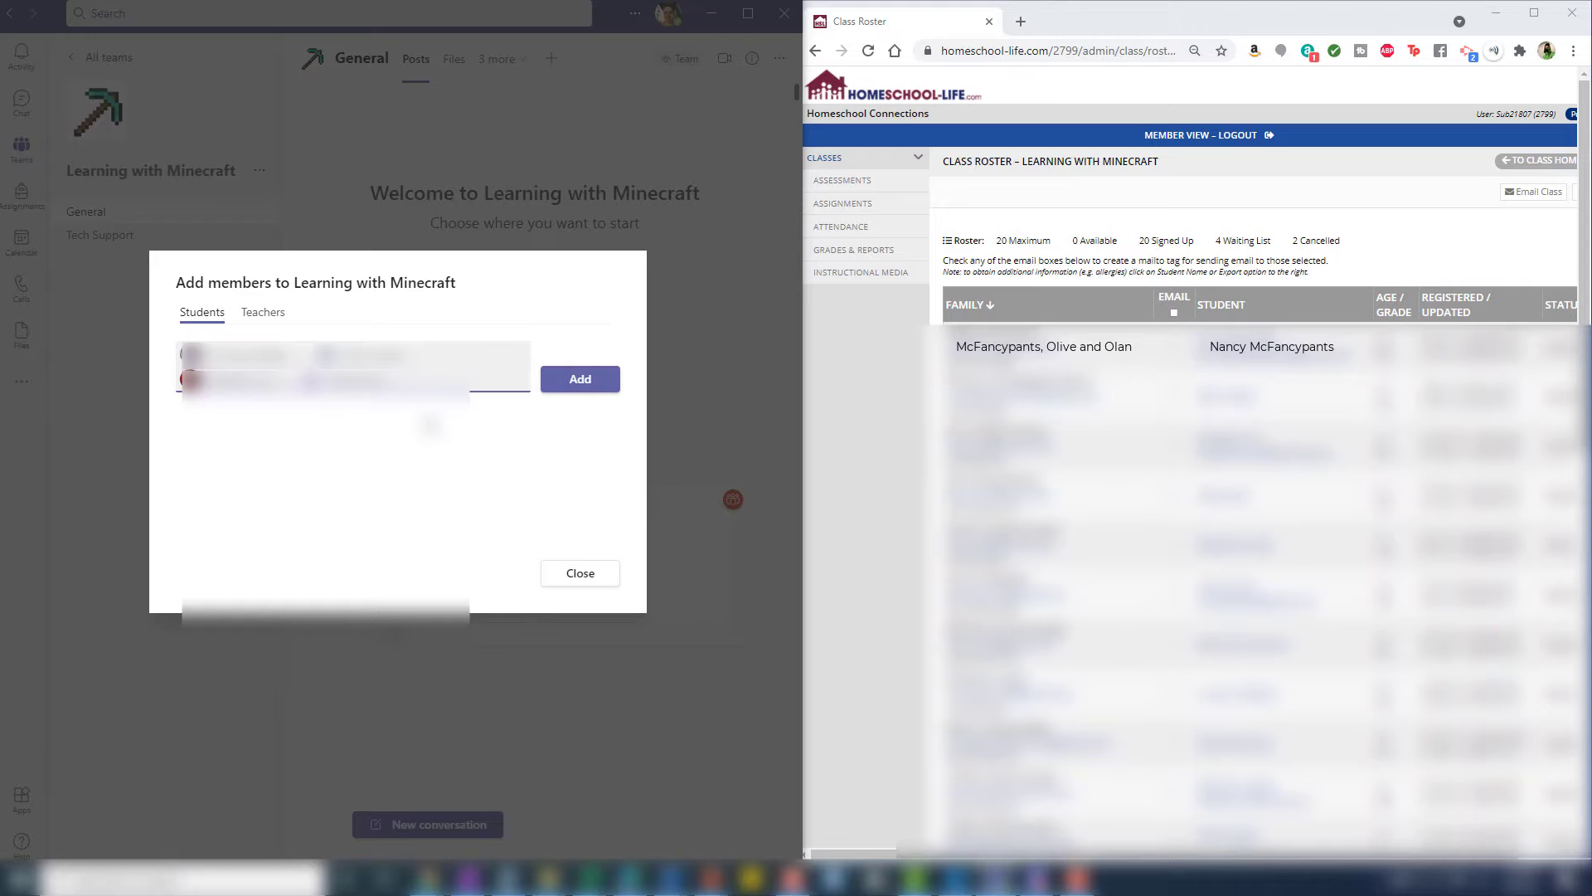
# Step: Find three more roster students by name and include them in the selection of students
pyautogui.write('matthew')
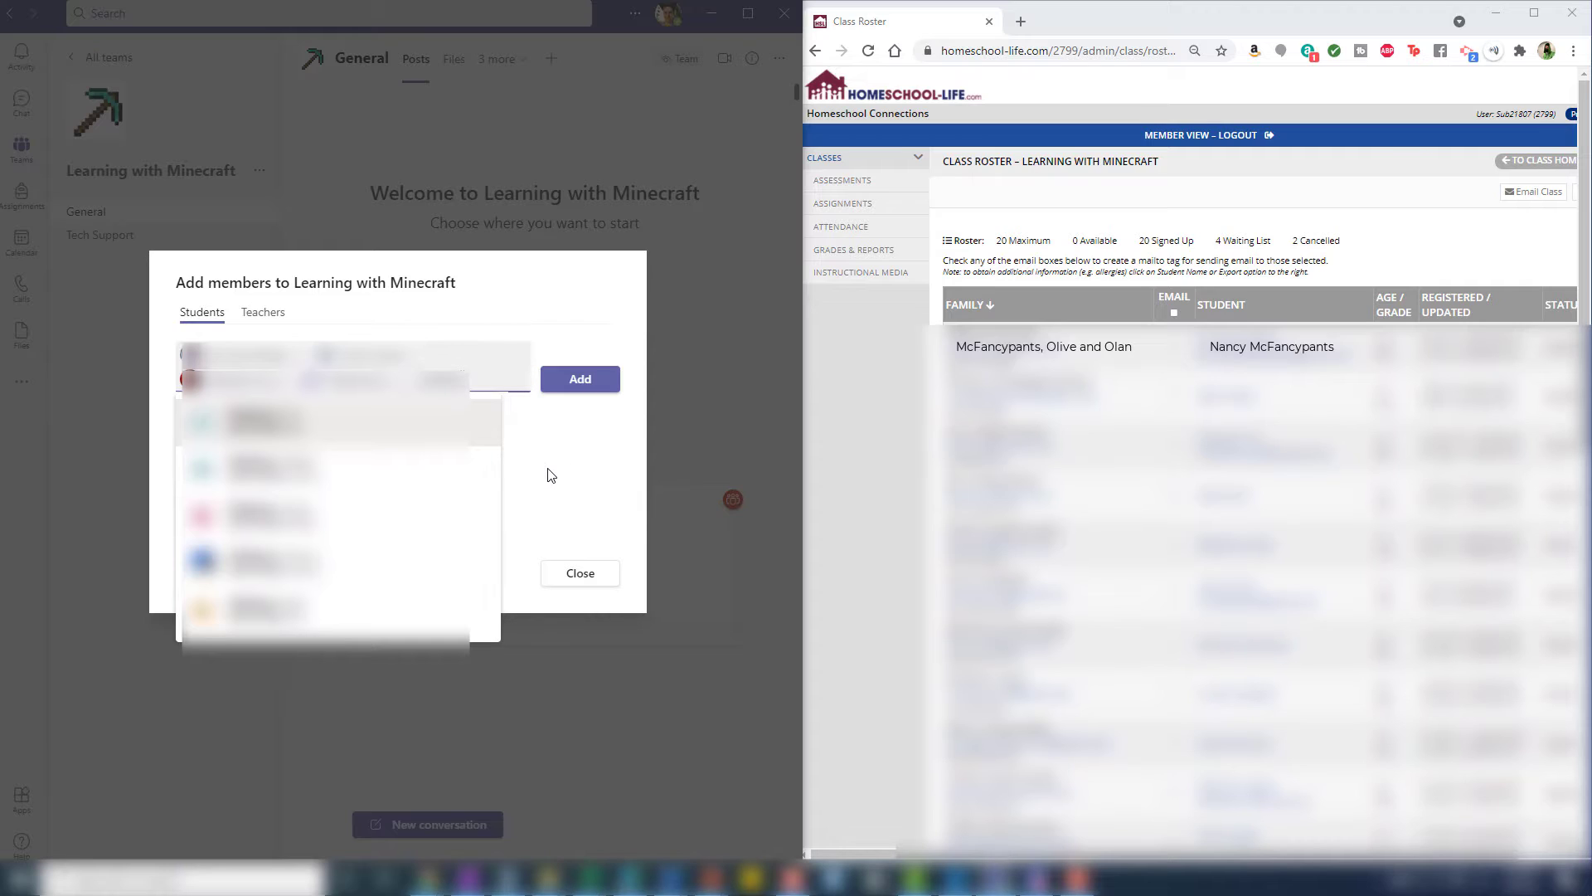
pyautogui.write('fra')
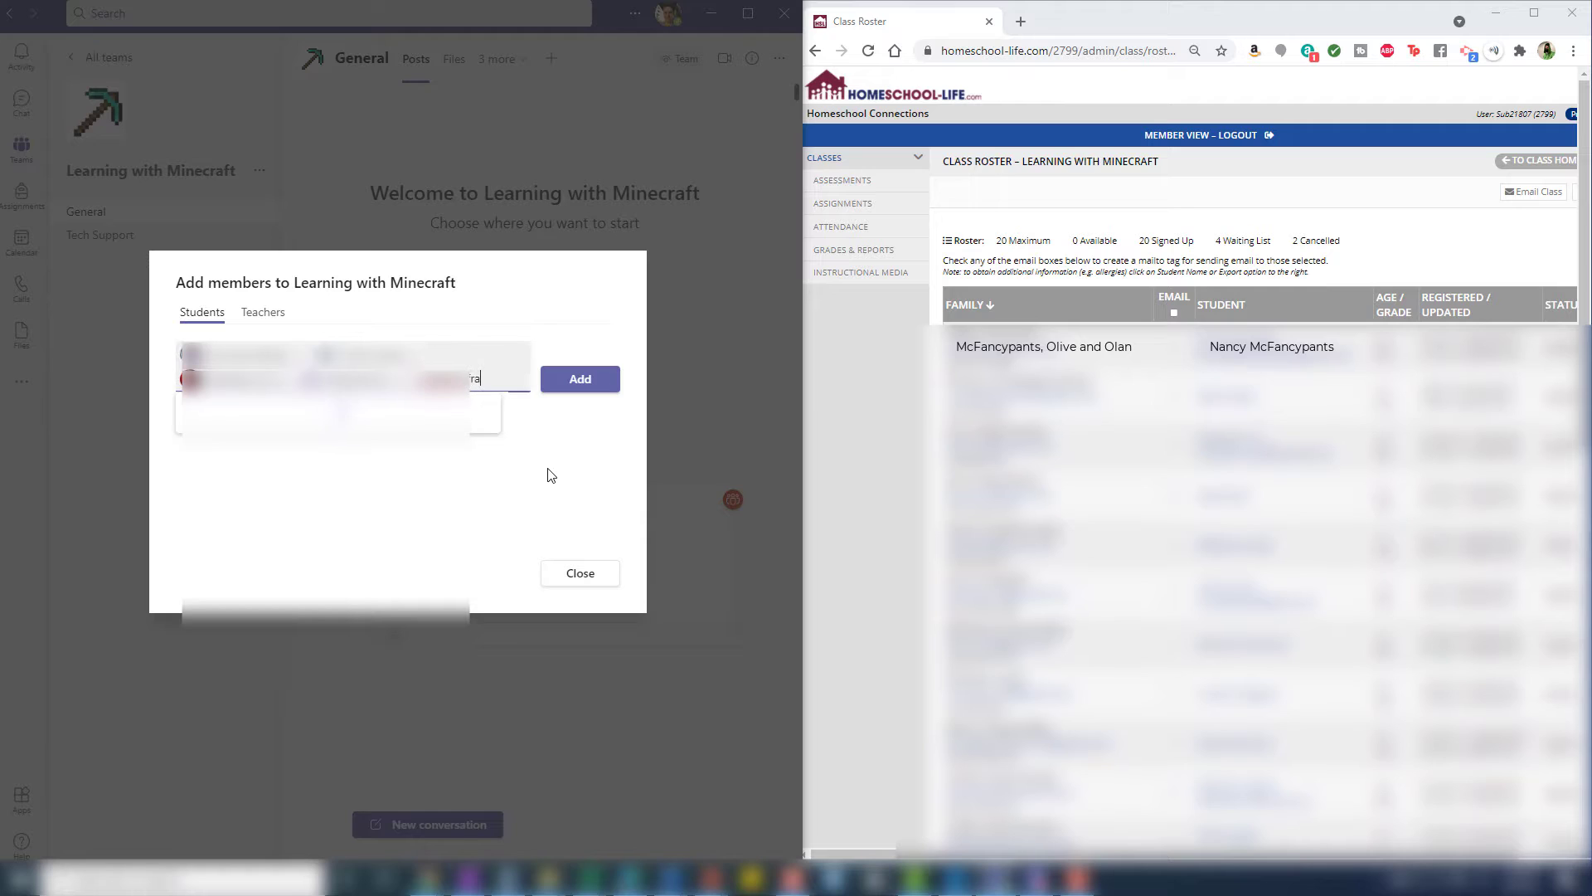
pyautogui.press('Return')
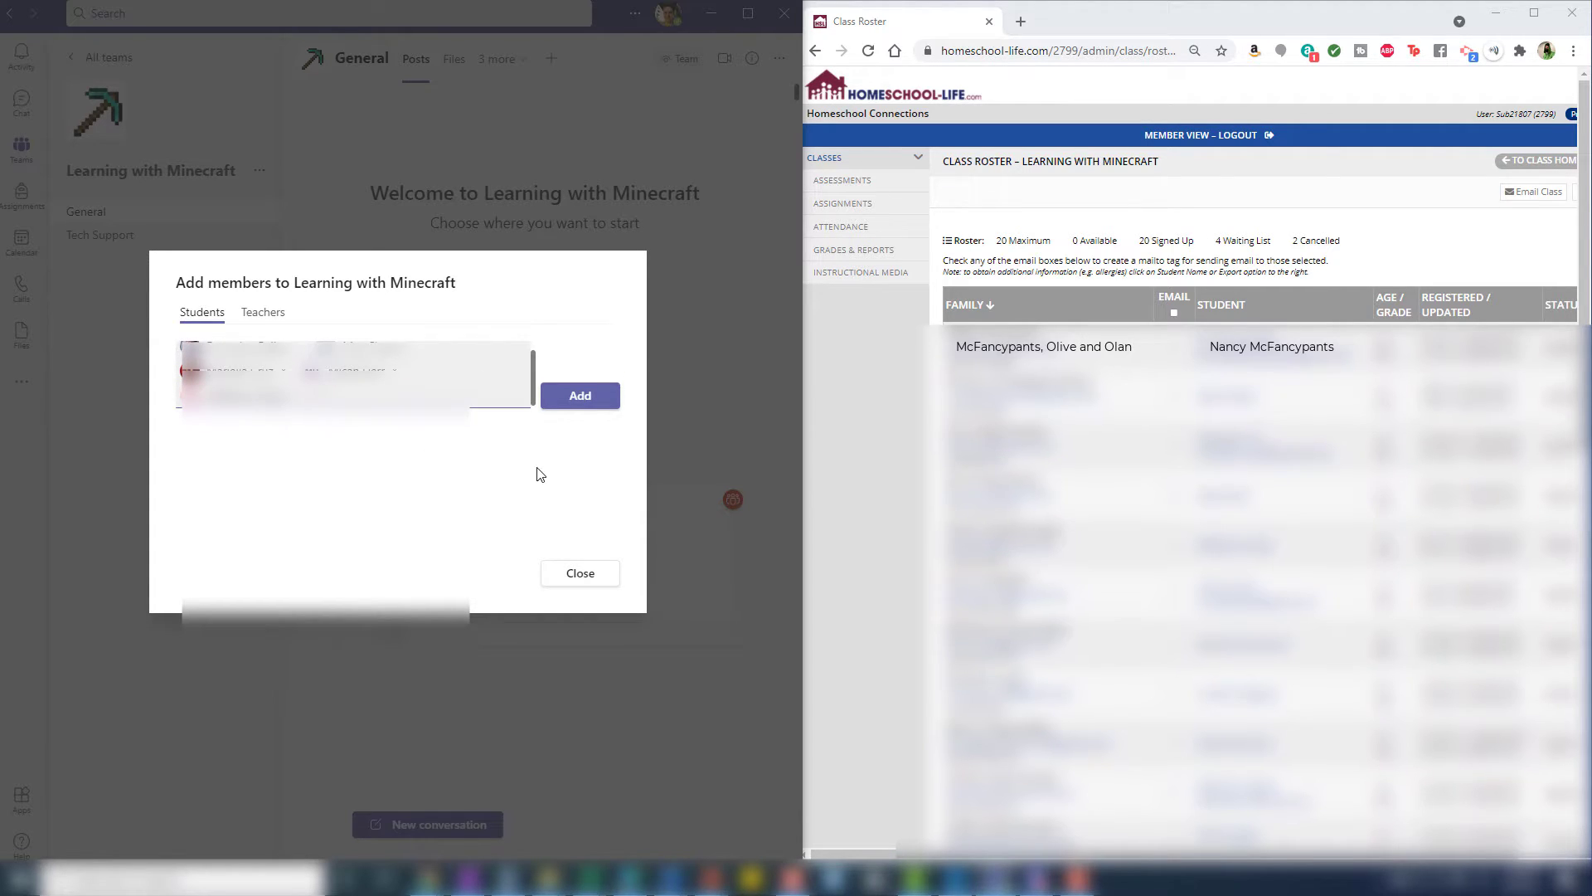
pyautogui.write('jack')
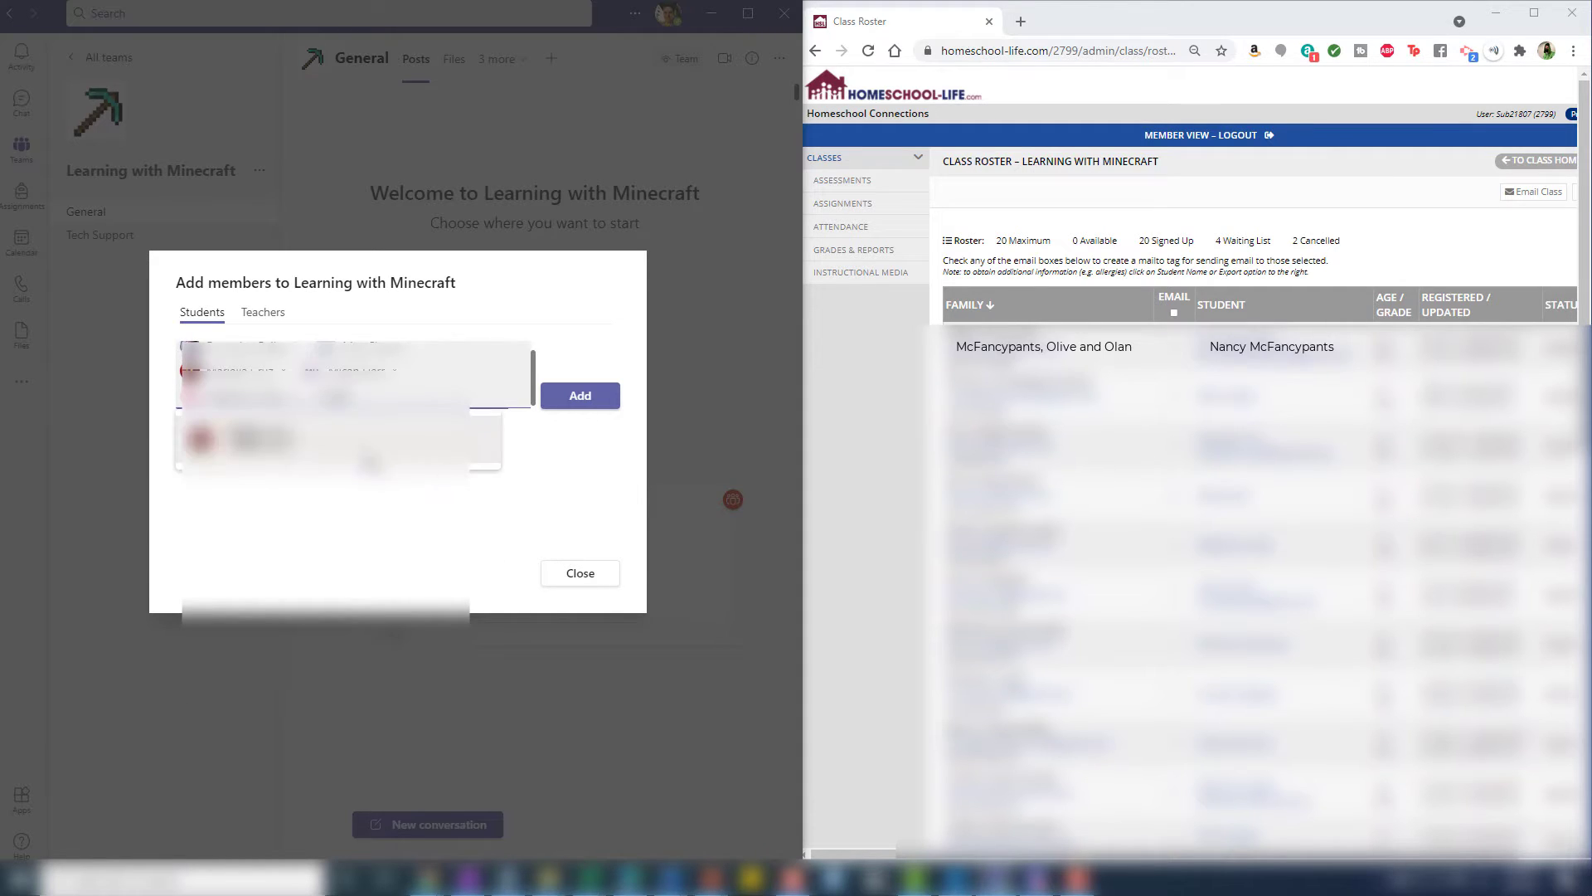
pyautogui.press('Return')
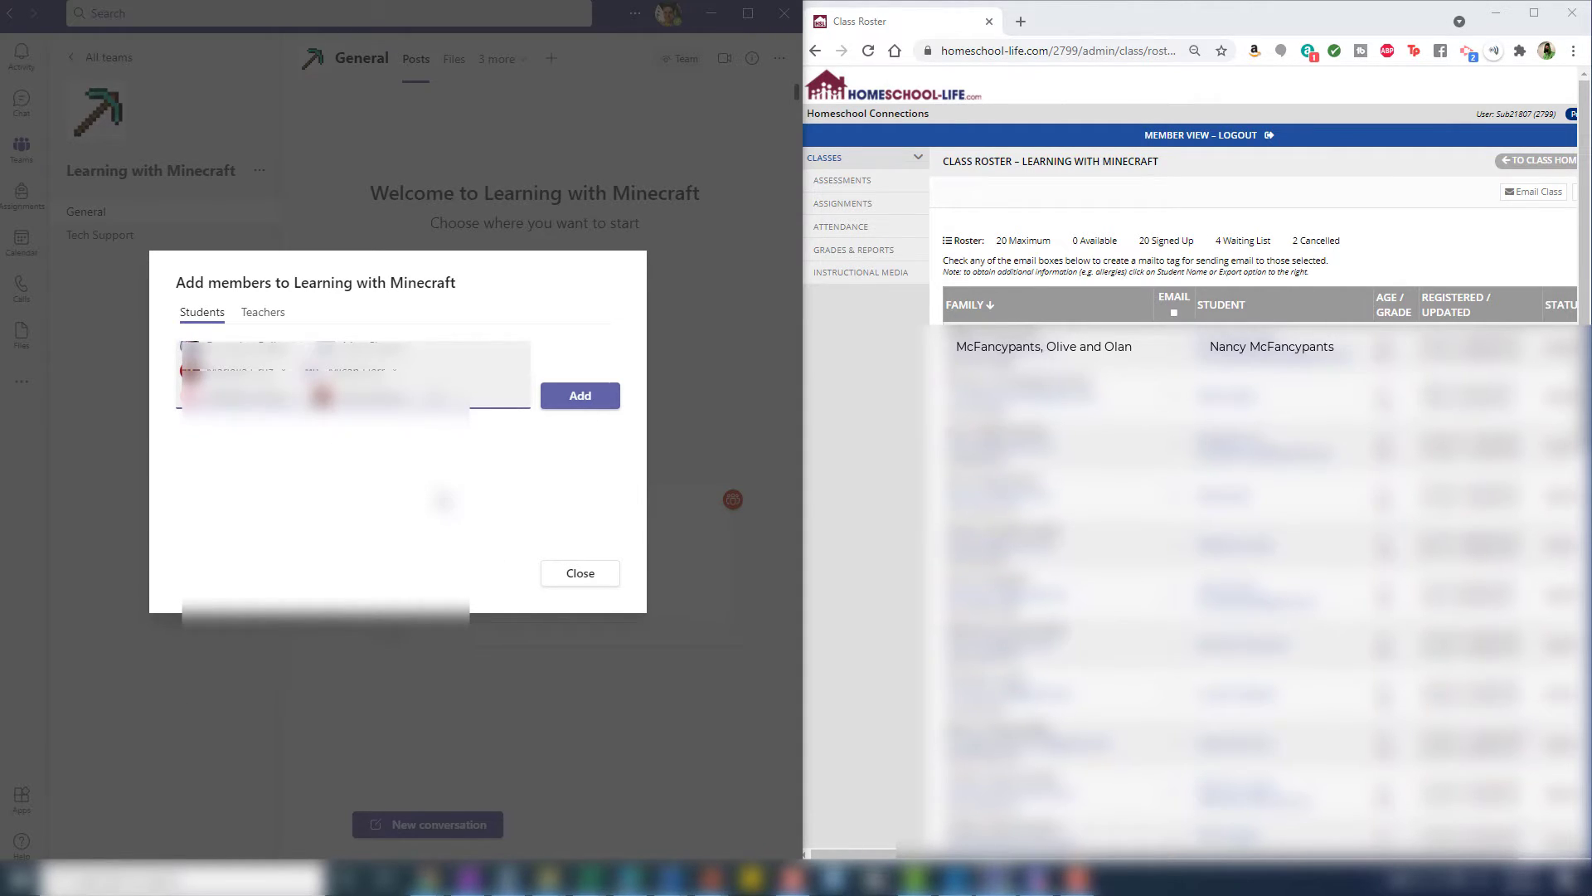
pyautogui.write('anthony')
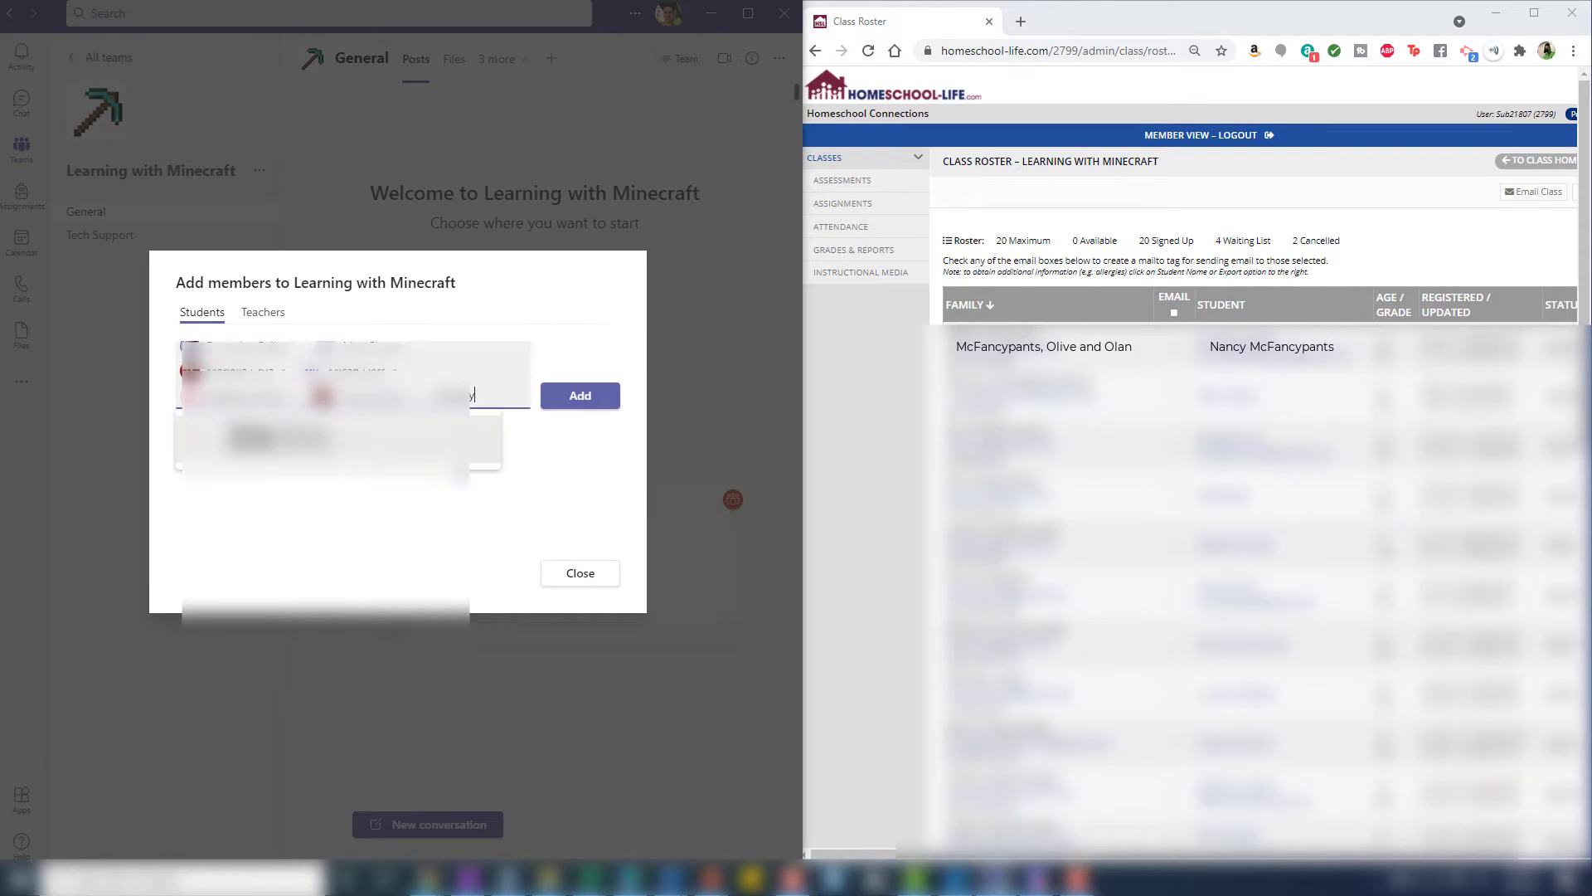
pyautogui.click(378, 441)
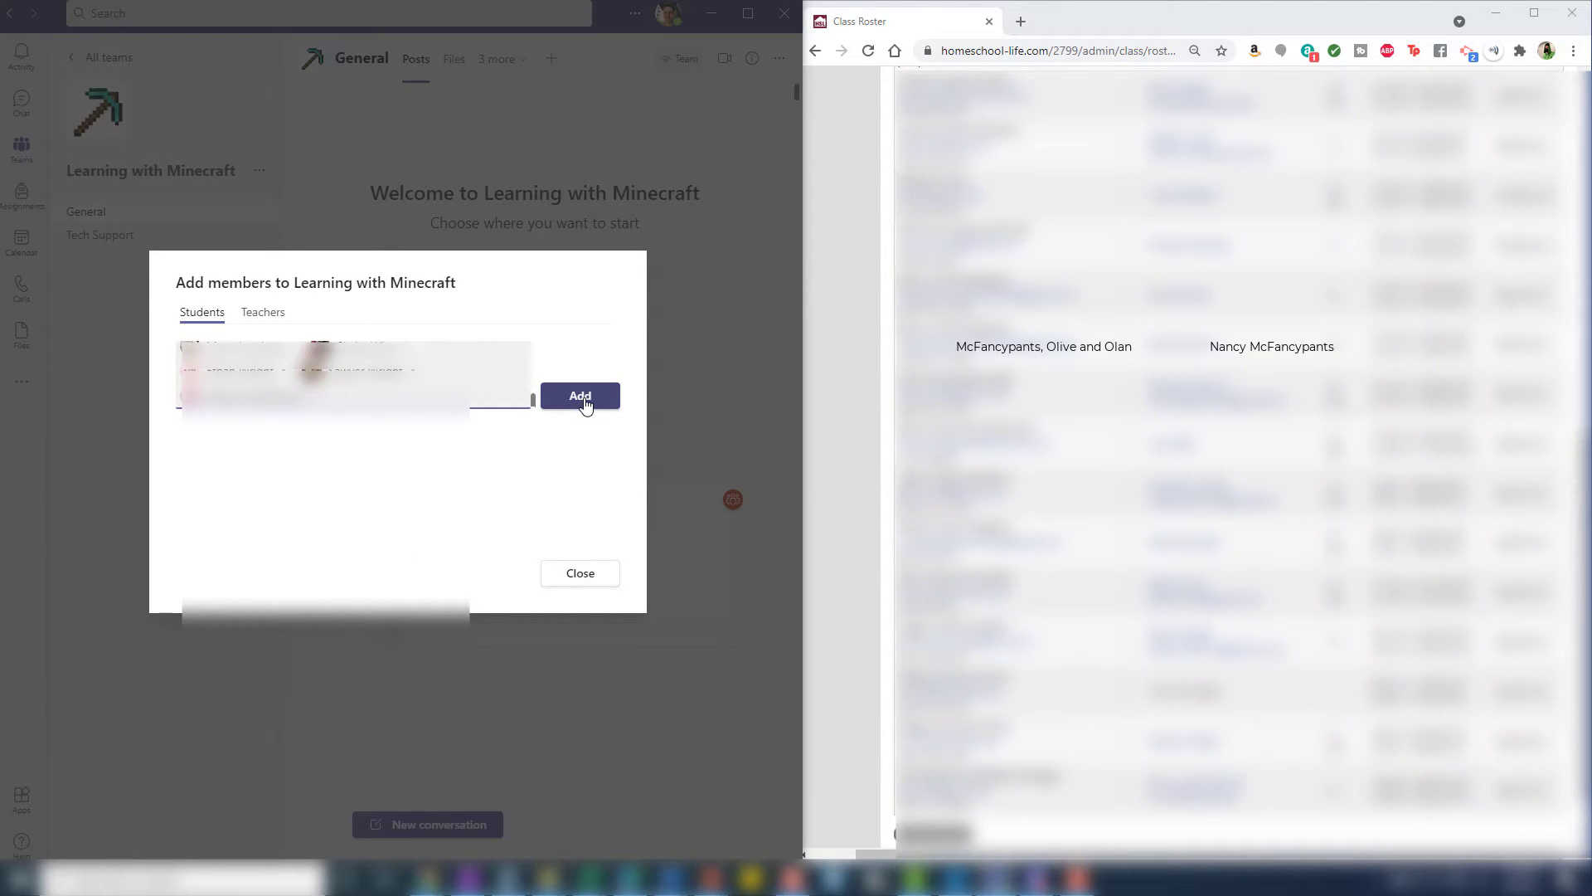
# Step: Review the selected students and check where teachers are added, returning to the student selection
pyautogui.scroll(3, 481, 385)
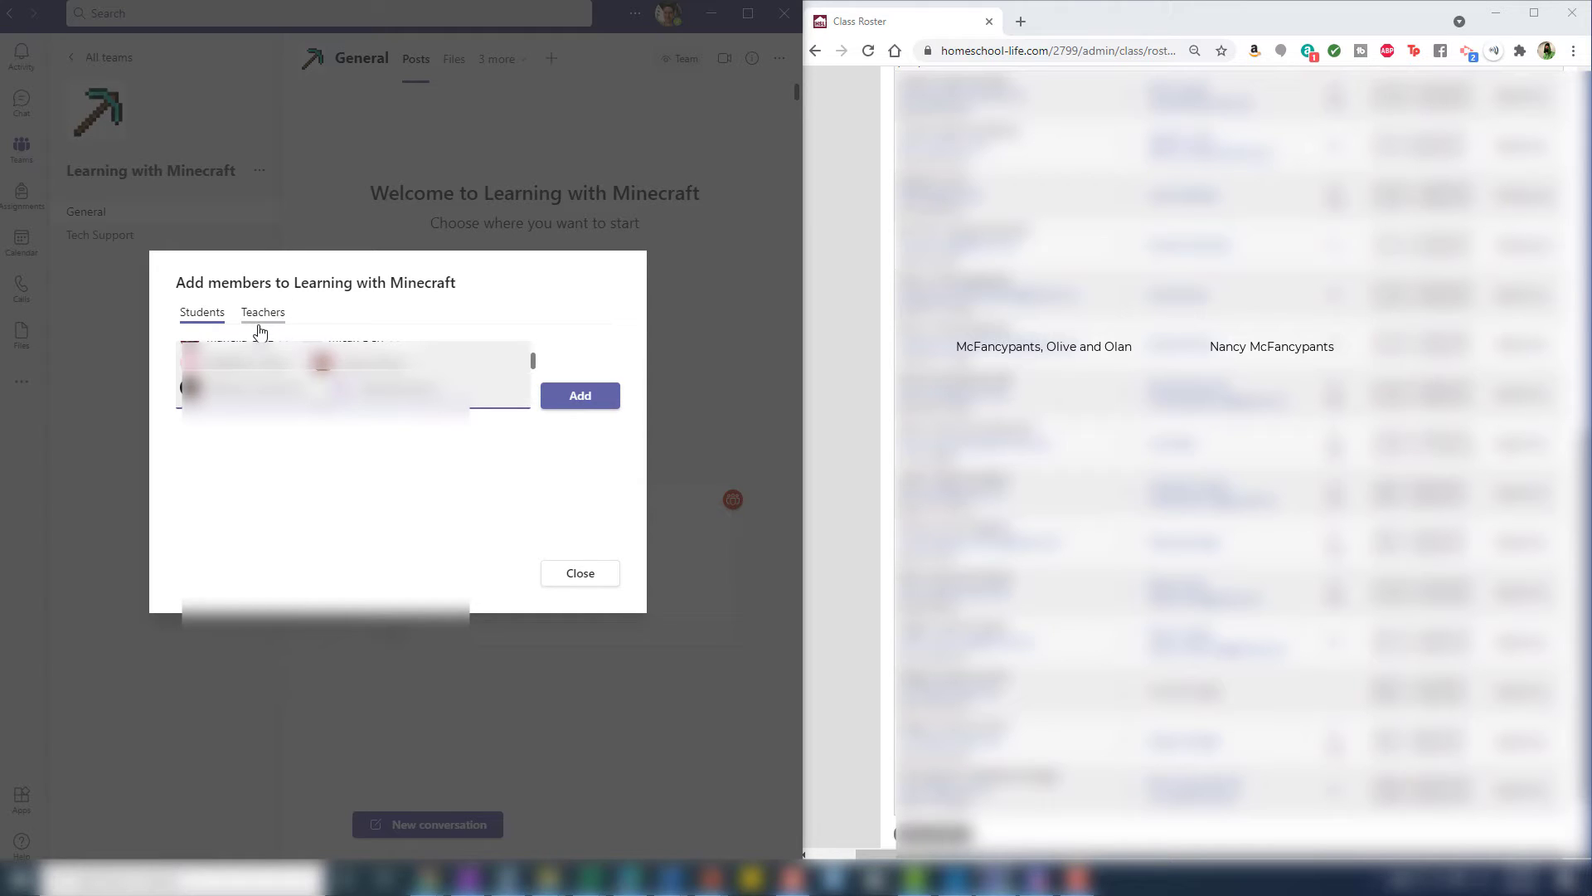
pyautogui.click(267, 320)
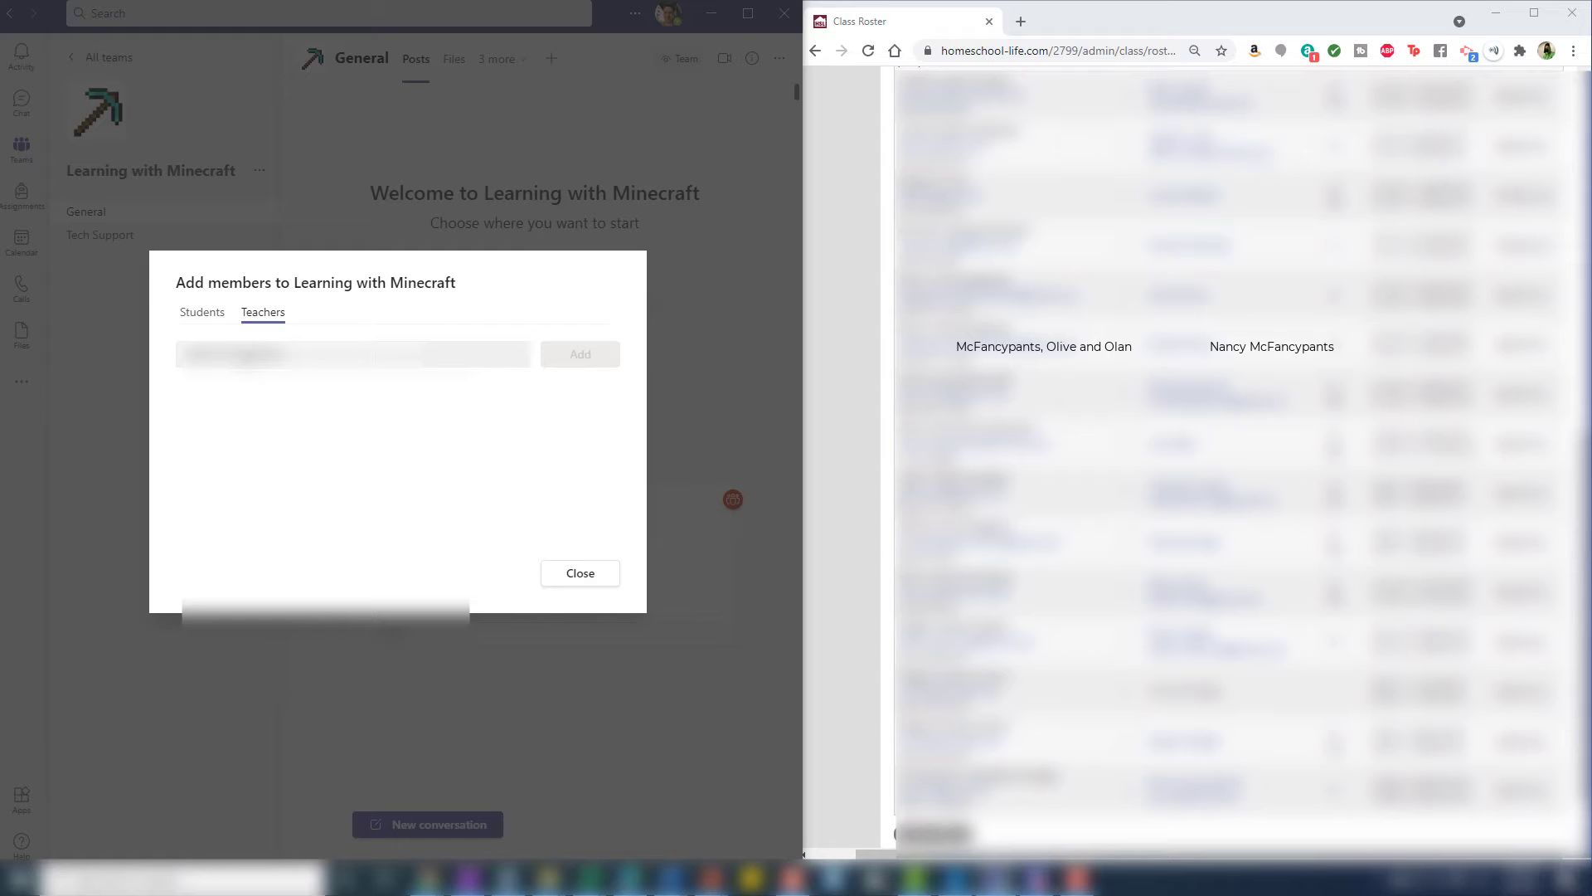
pyautogui.click(218, 319)
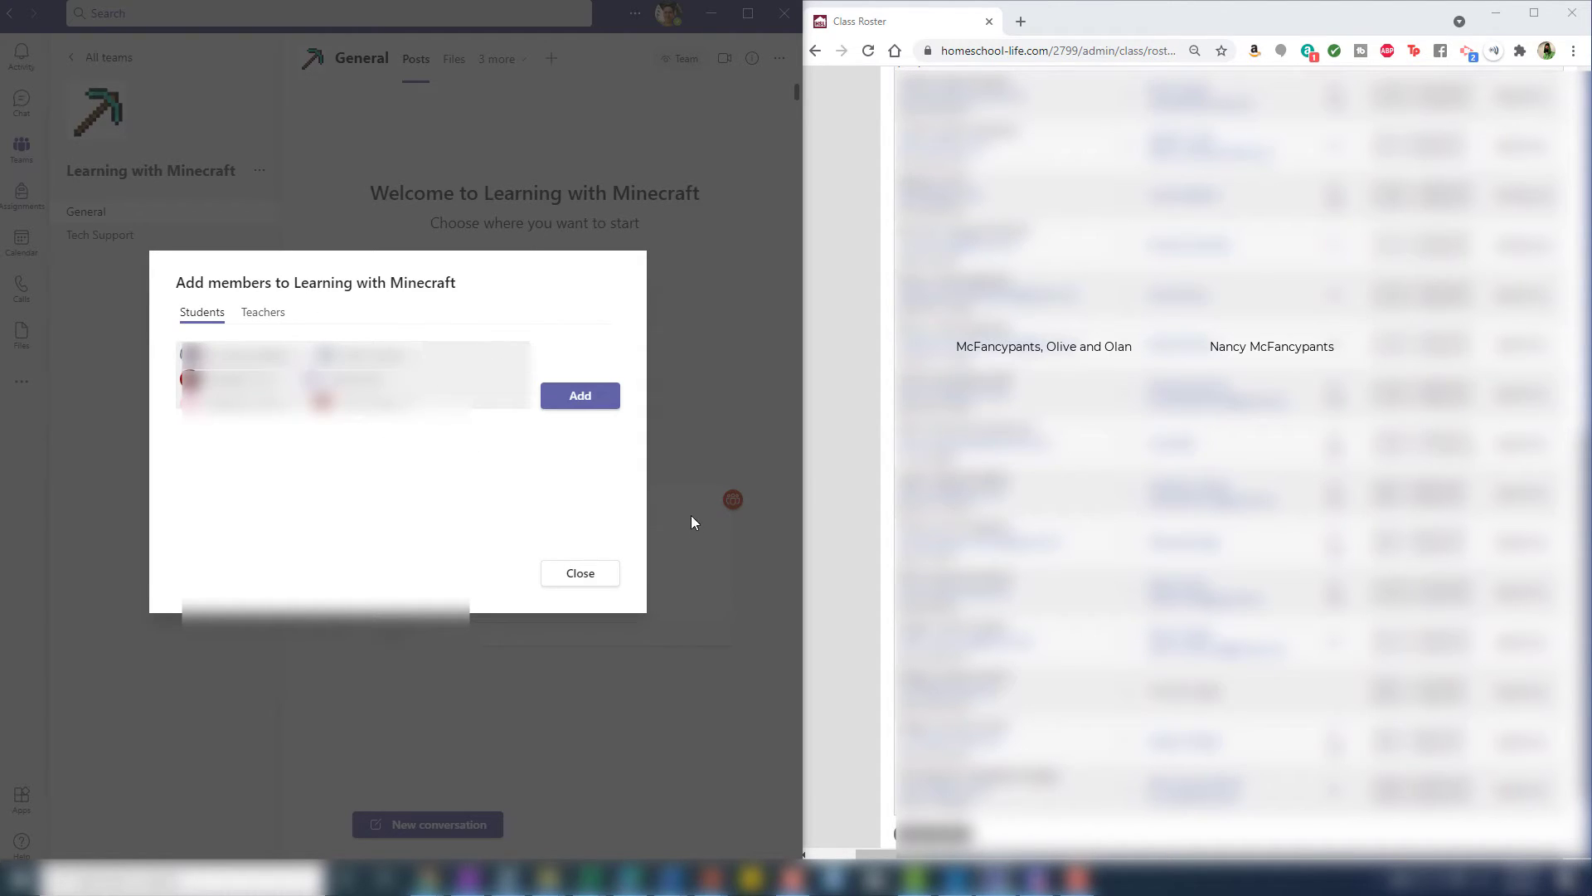
# Step: Add all selected students to the Learning with Minecraft team and close the member dialog
pyautogui.scroll(-1, 501, 380)
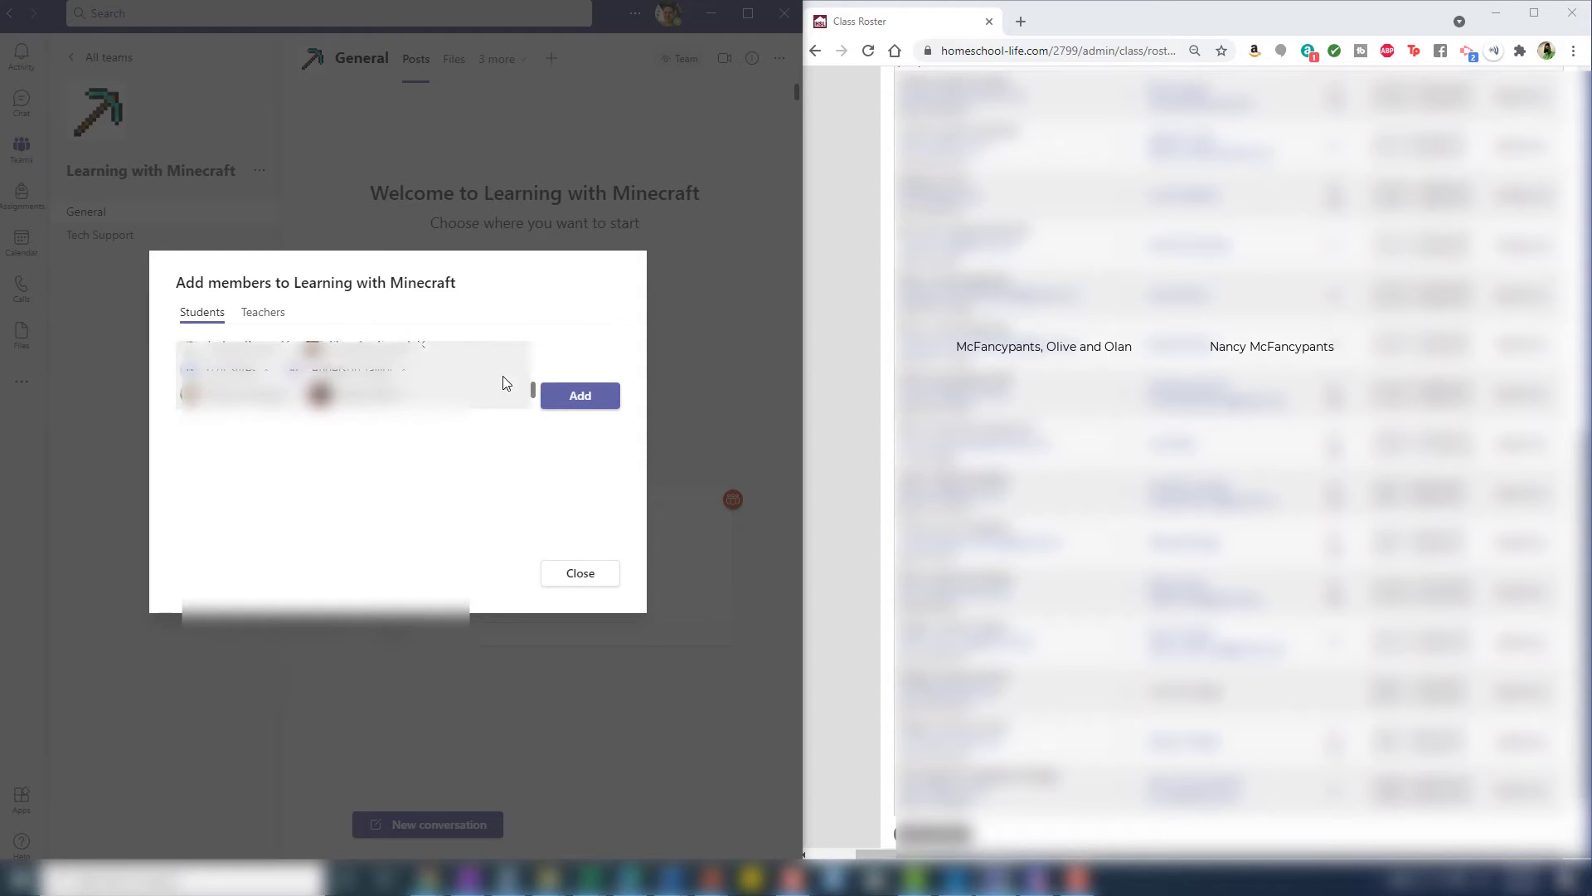
pyautogui.click(580, 397)
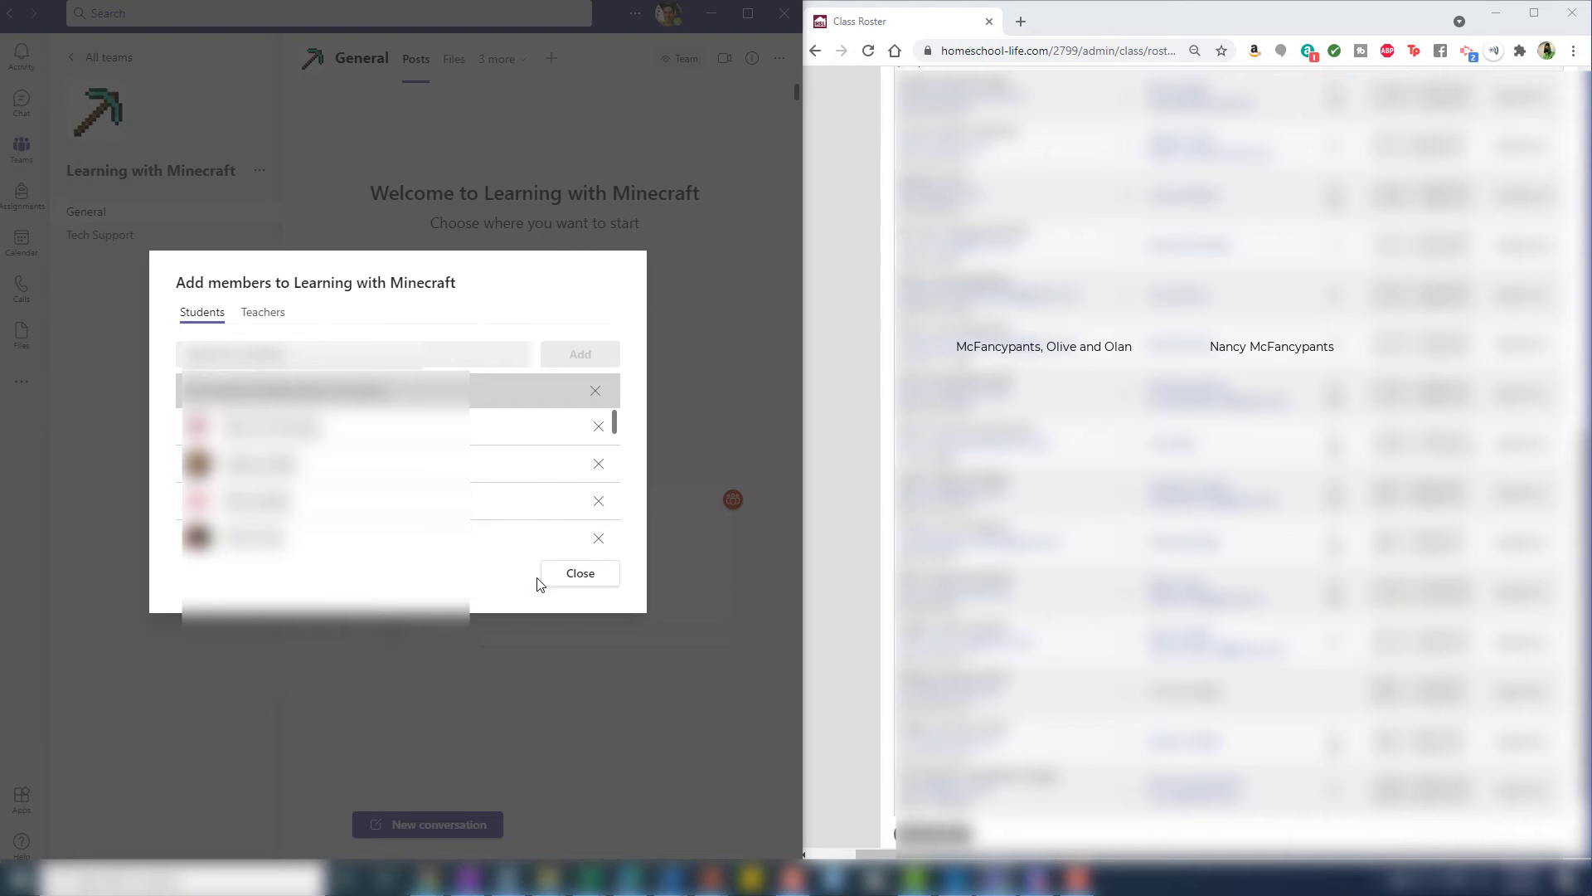
pyautogui.click(580, 574)
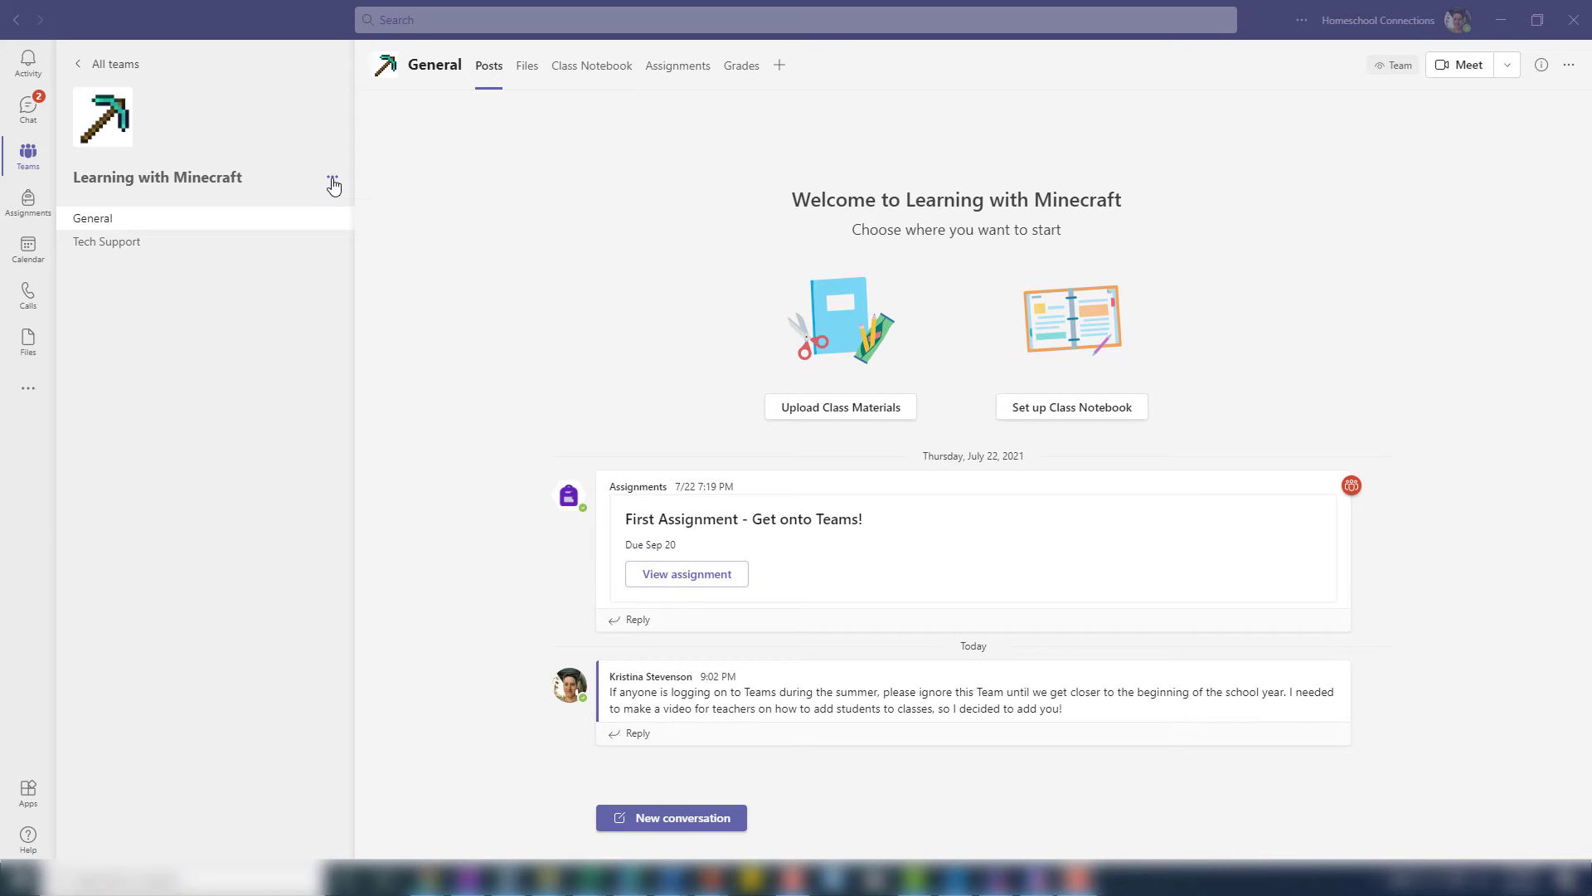
# Step: Display the Learning with Minecraft team's full list of members and guests in its management page
pyautogui.click(333, 181)
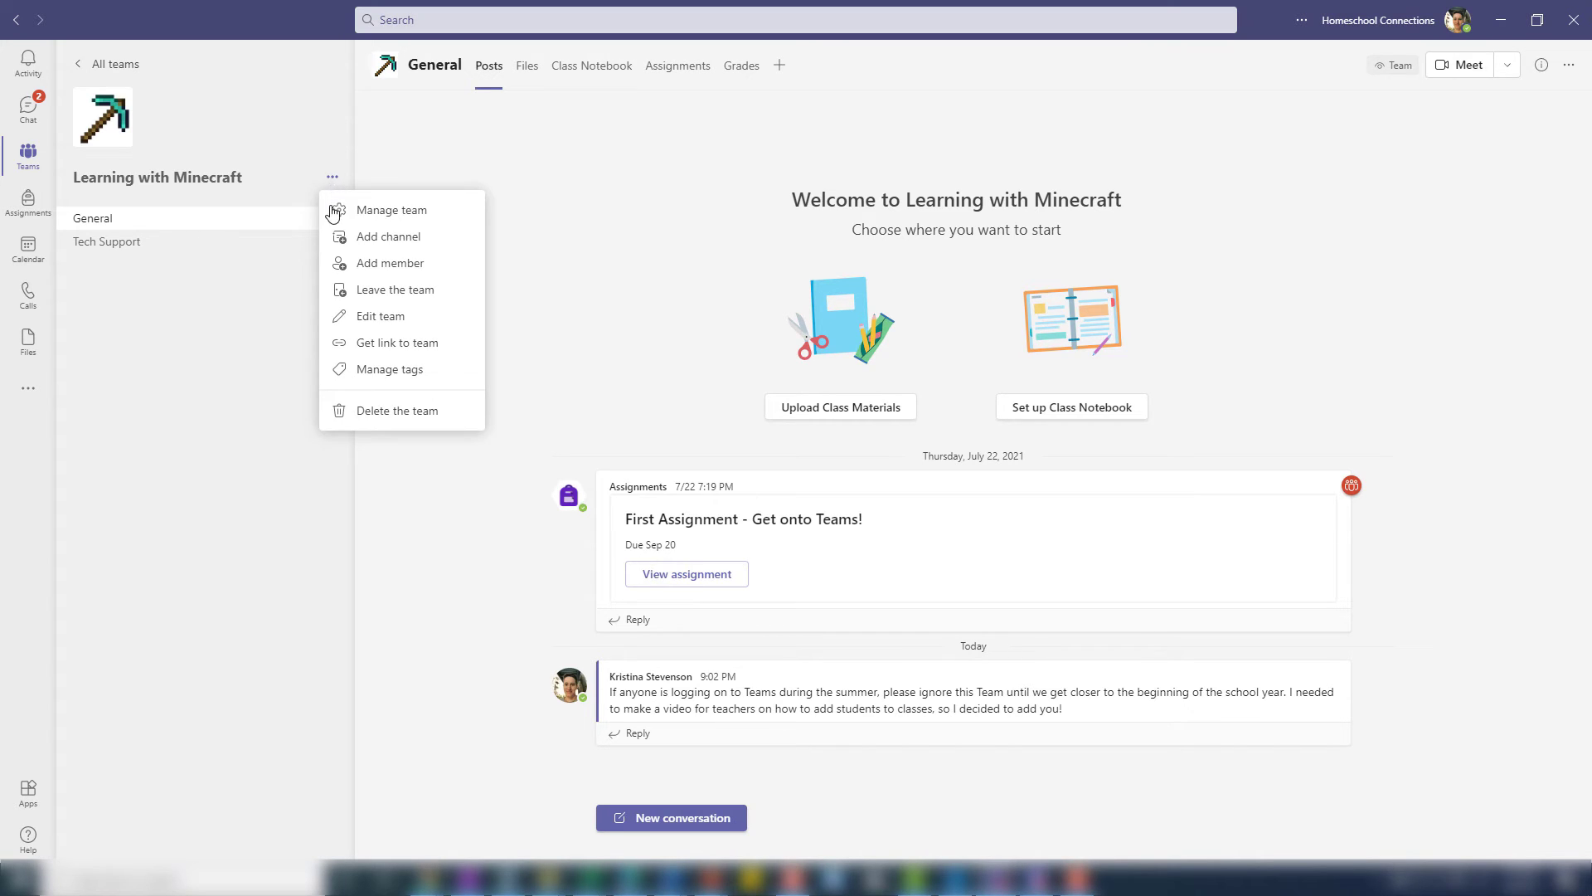
pyautogui.click(394, 216)
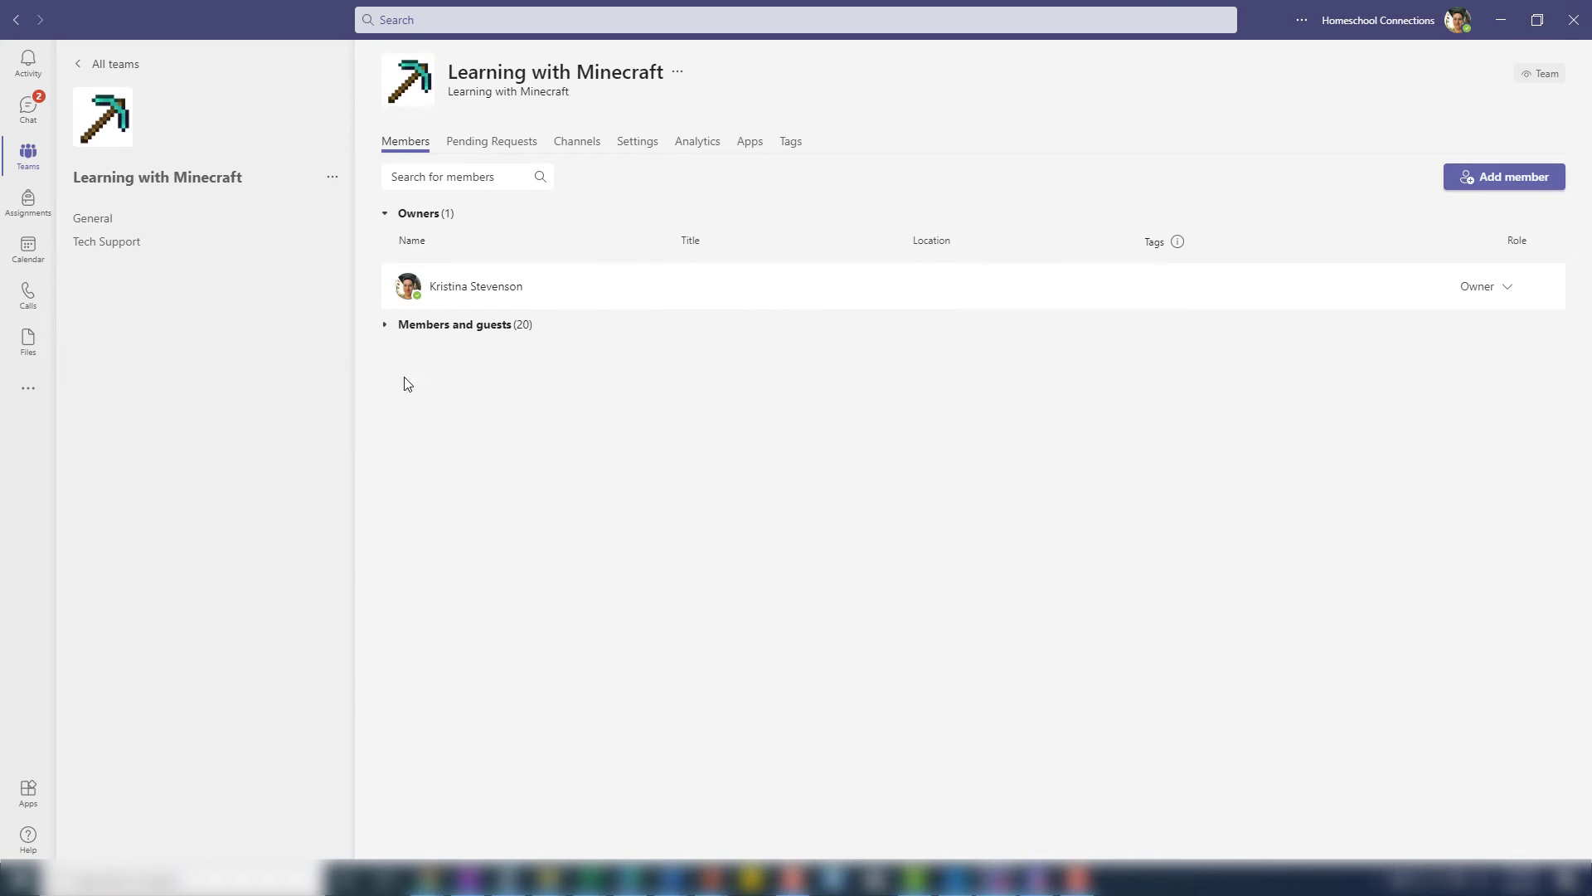
pyautogui.click(459, 330)
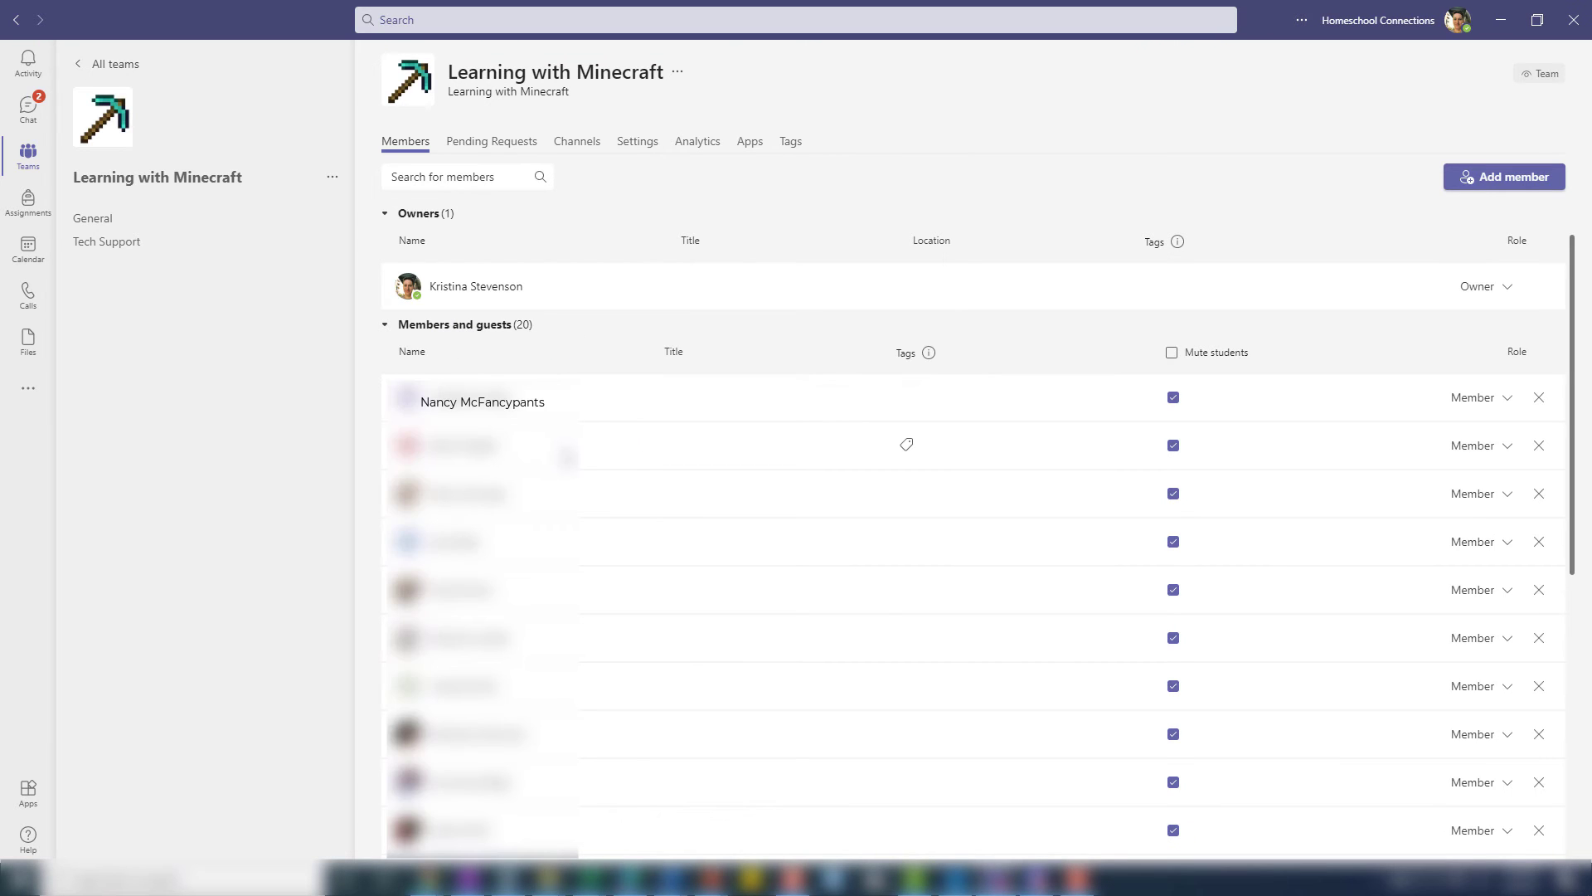